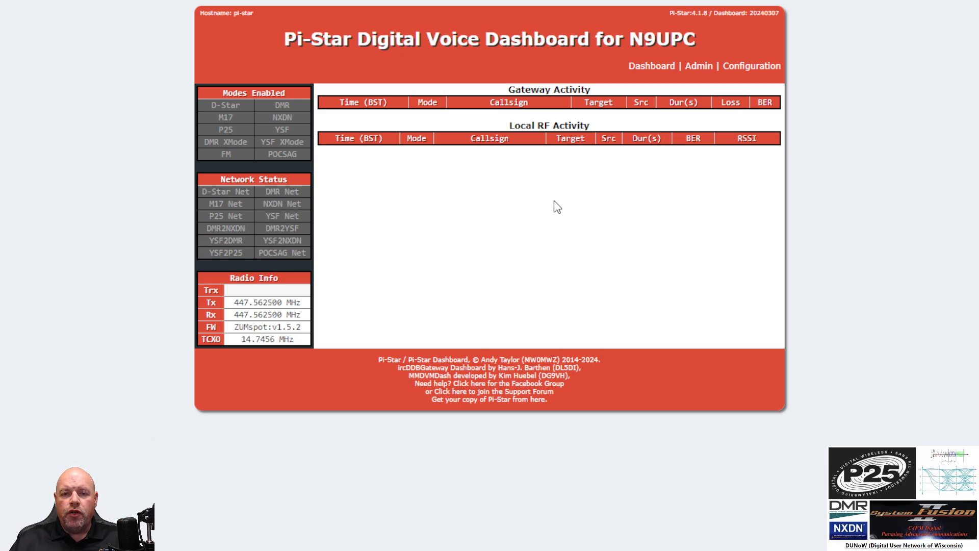
Step: Open the Pi-Star configuration page and look over its sections from Control Software down to Wireless Configuration
click(746, 65)
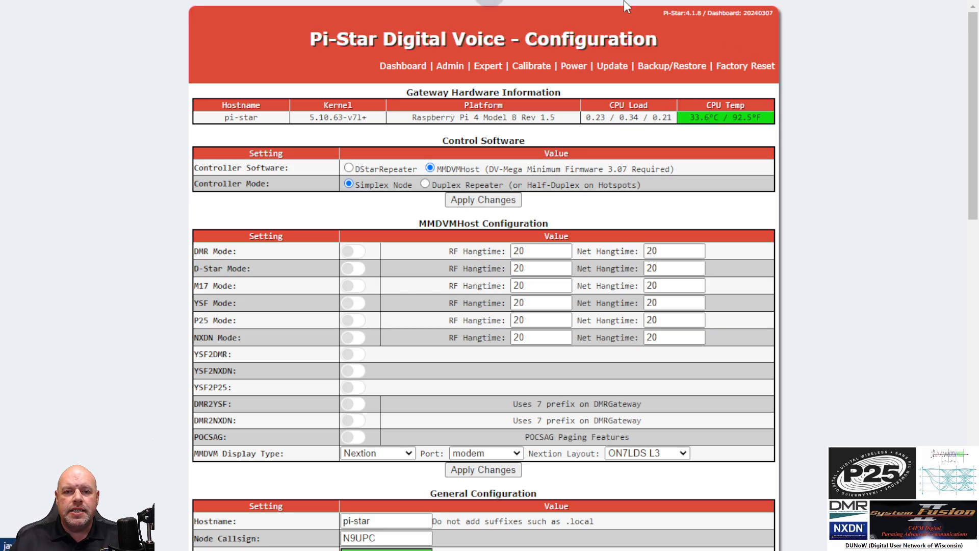
scroll(483, 339, down, 3)
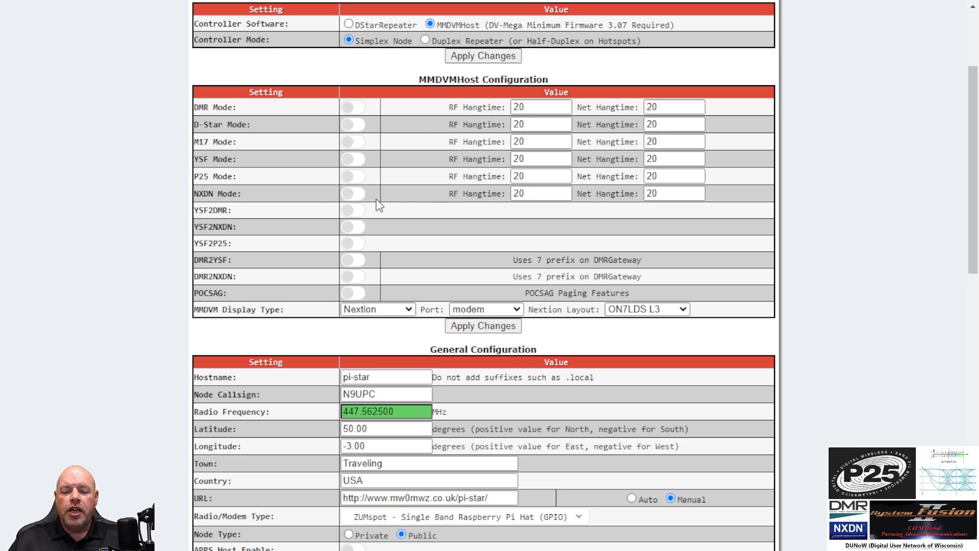
scroll(411, 197, down, 2)
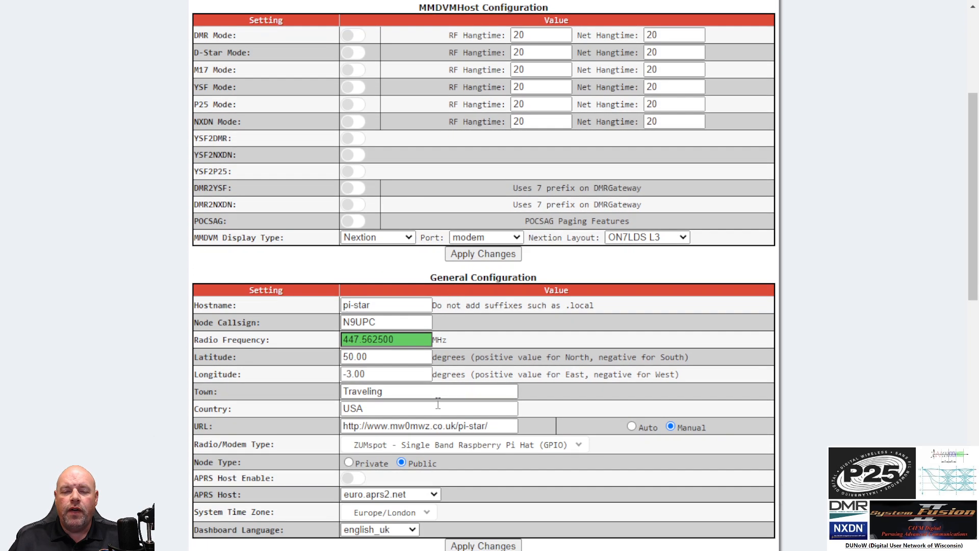
scroll(480, 406, down, 8)
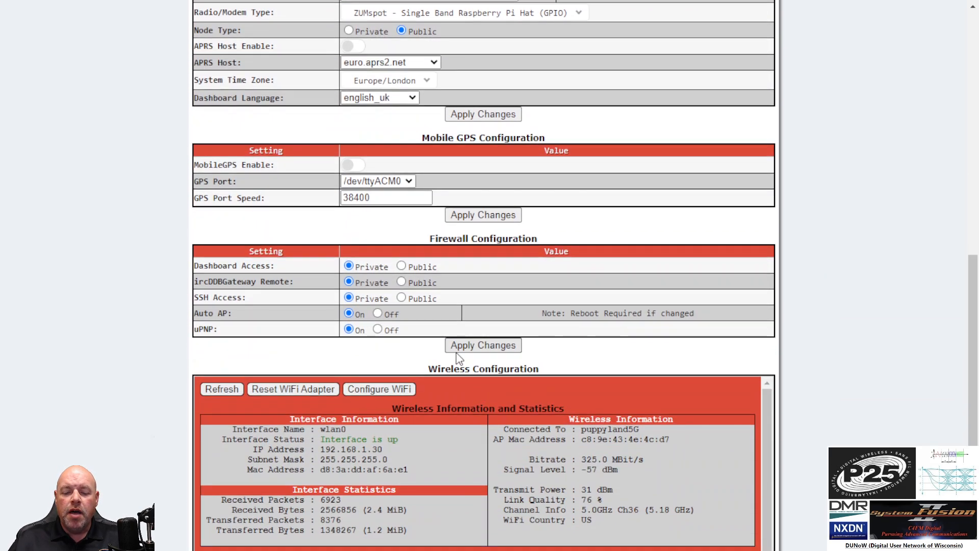
scroll(459, 356, up, 12)
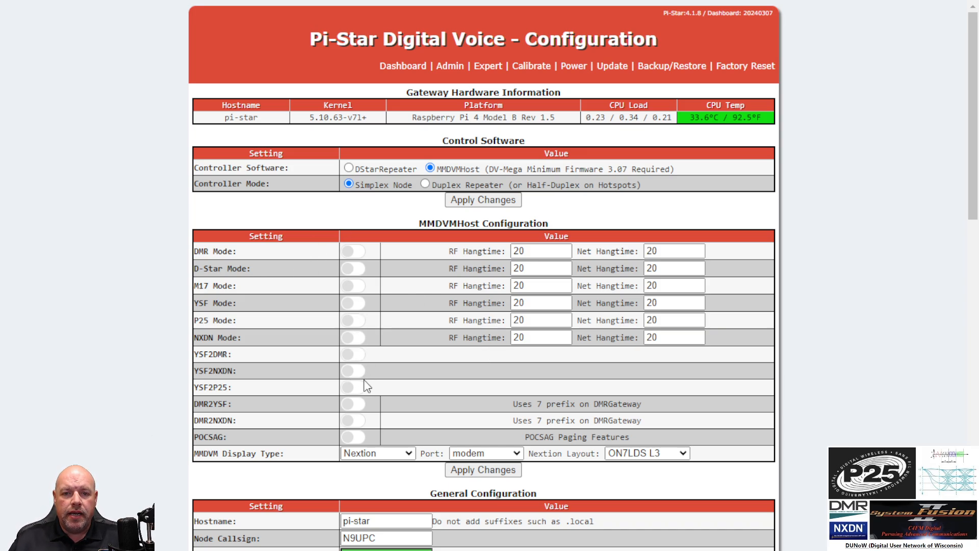
scroll(402, 359, down, 11)
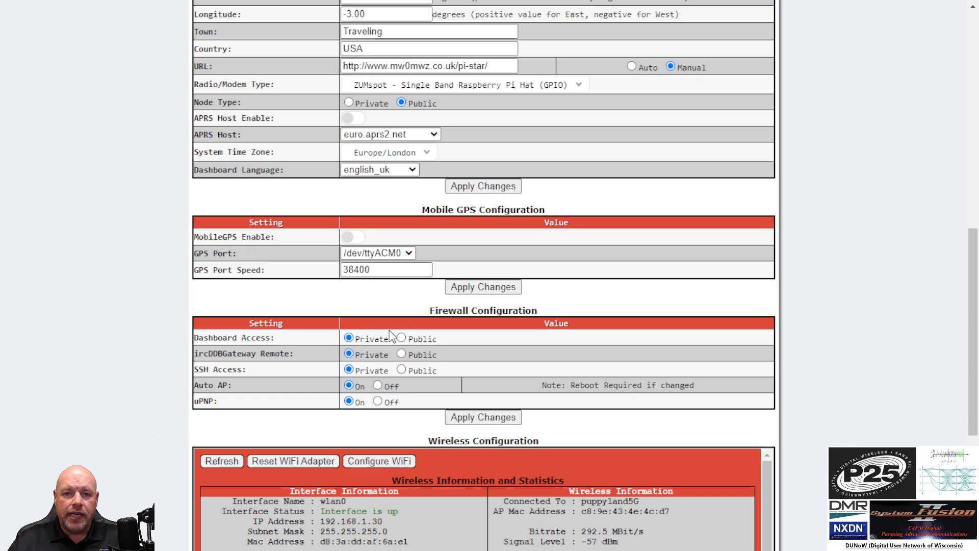
scroll(391, 337, up, 11)
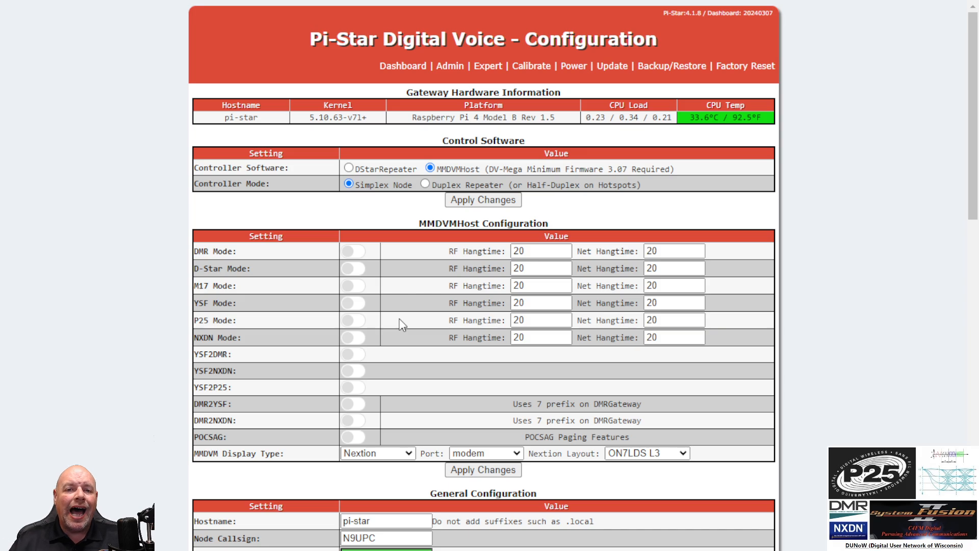
Step: Enable DMR Mode in the MMDVMHost configuration and apply the changes
click(348, 253)
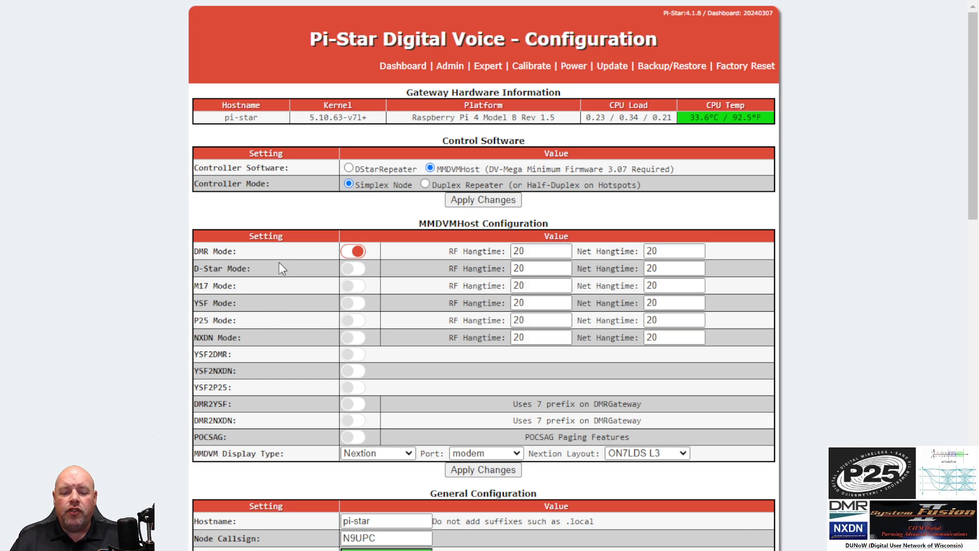
scroll(384, 325, down, 12)
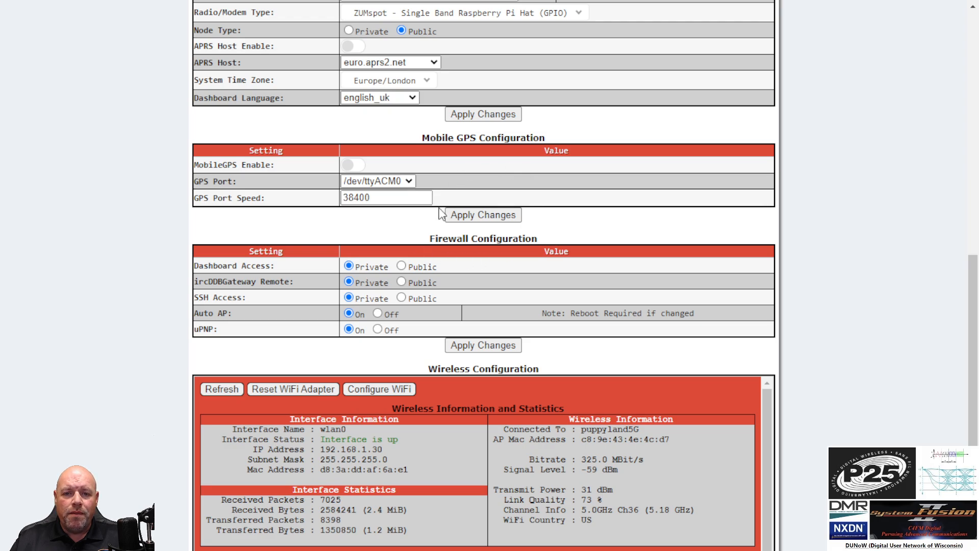
scroll(463, 279, up, 10)
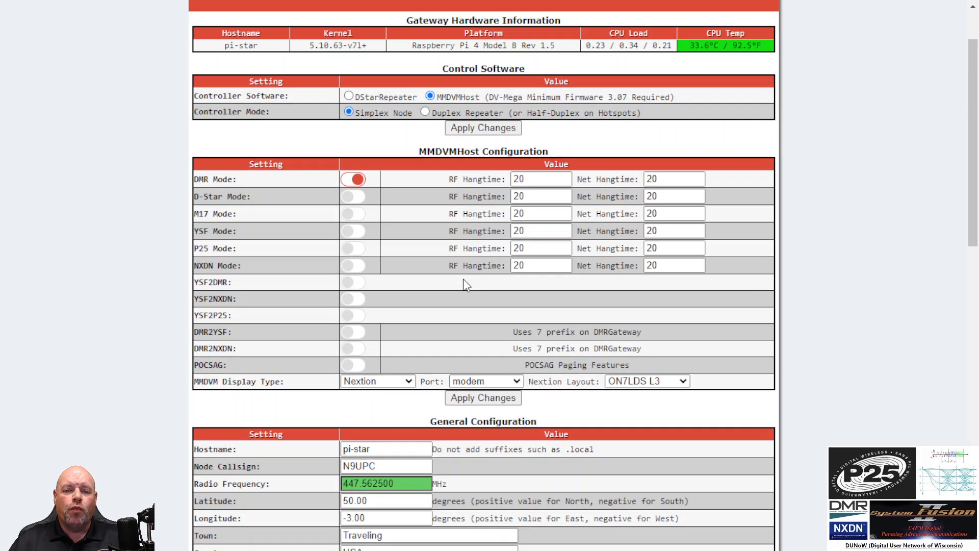
click(481, 399)
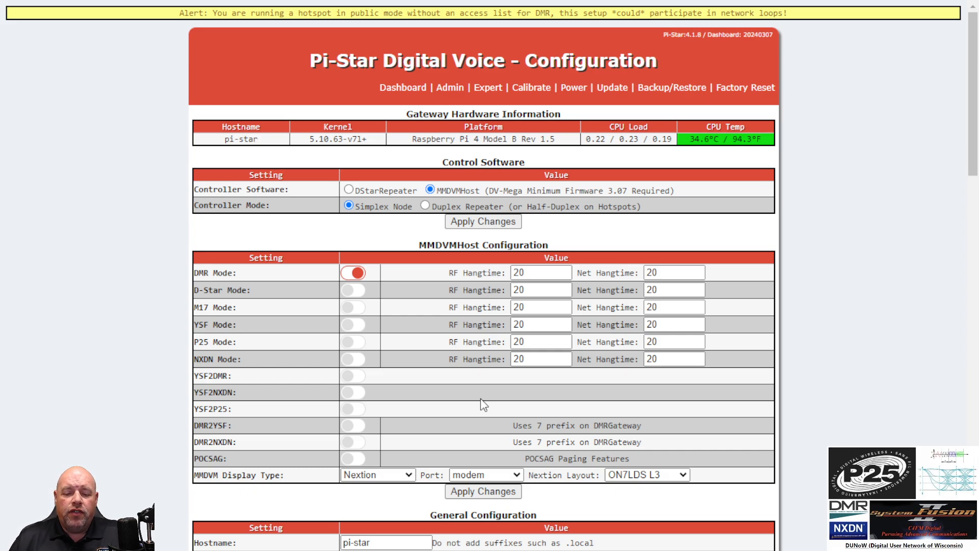
Step: Review the node callsign and CCS7/DMR ID in General Configuration, along with the DMR Configuration settings
scroll(455, 335, down, 5)
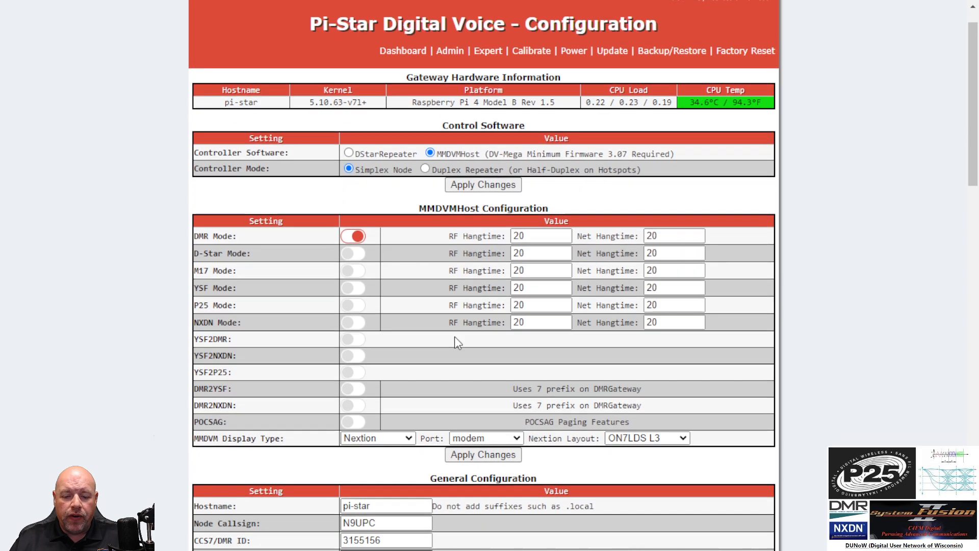
scroll(455, 321, down, 2)
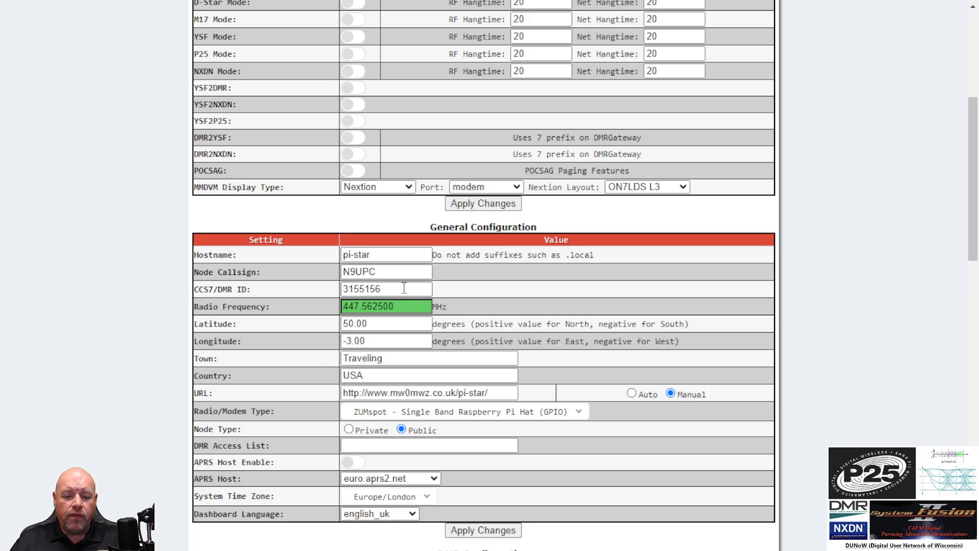
click(396, 271)
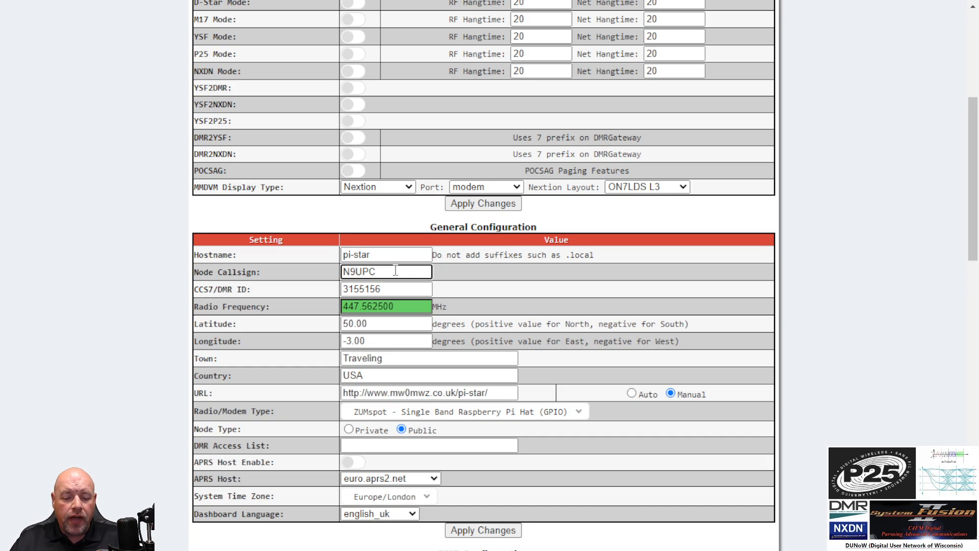
click(397, 290)
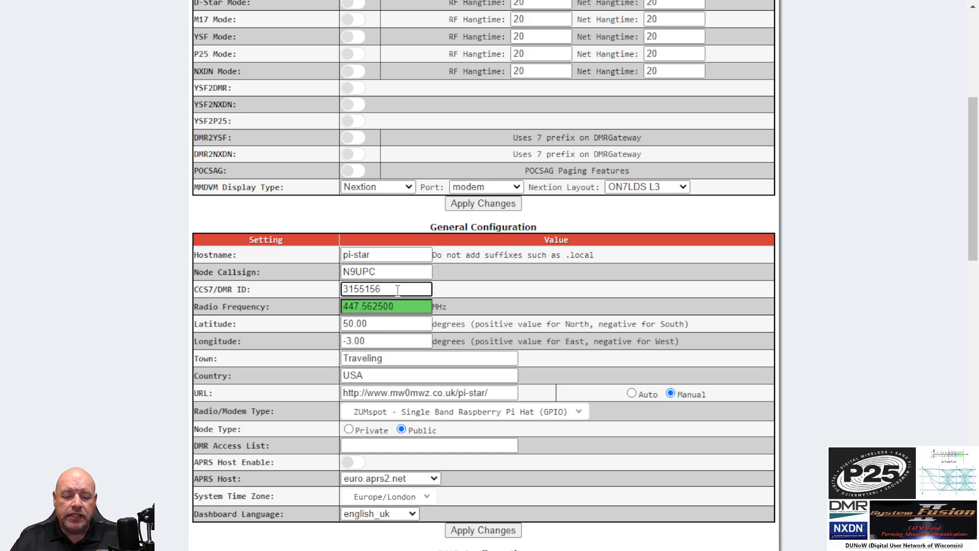
scroll(398, 289, down, 1)
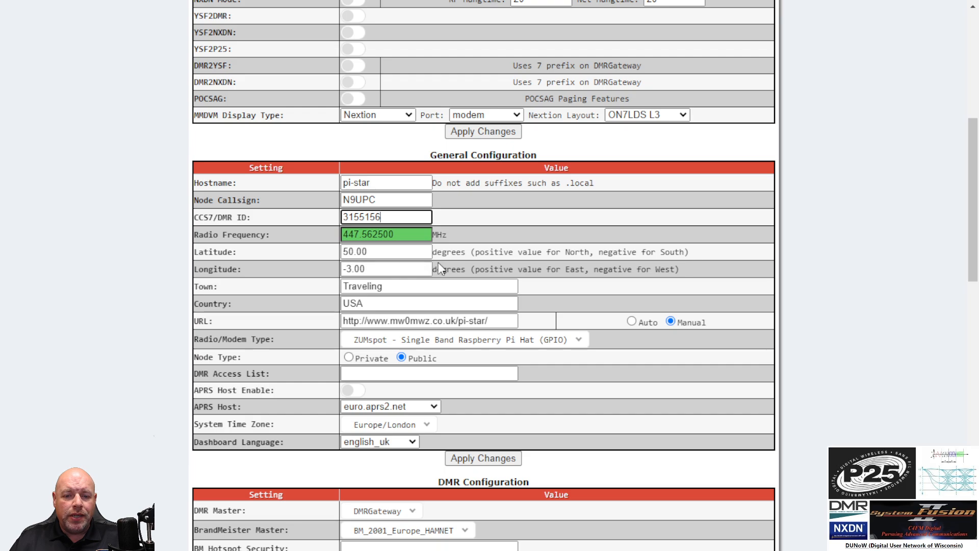
drag(395, 217, 299, 219)
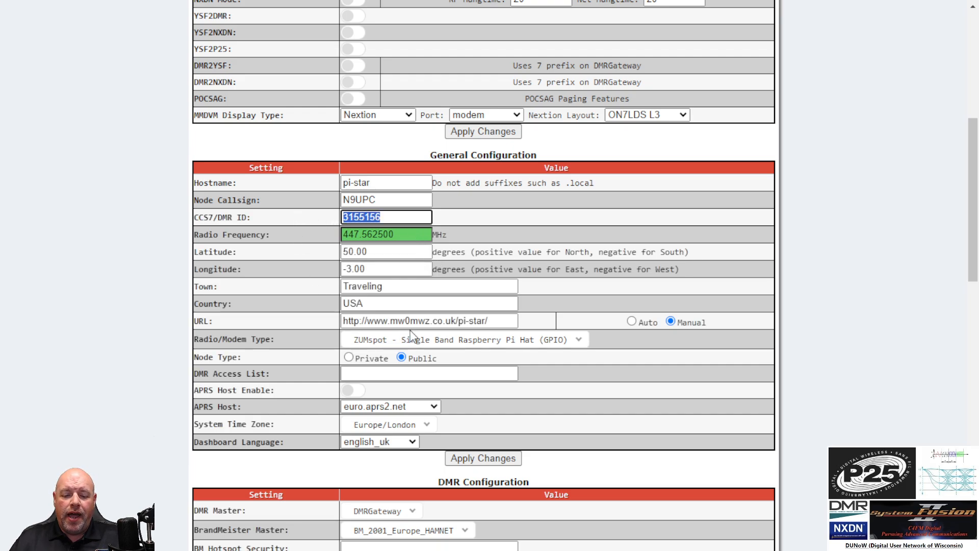
scroll(457, 343, down, 4)
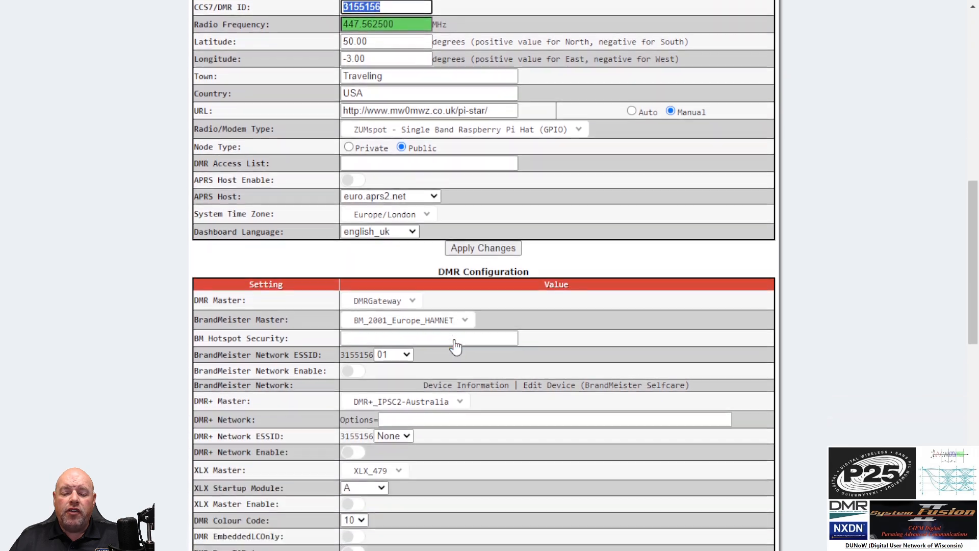
scroll(456, 347, down, 2)
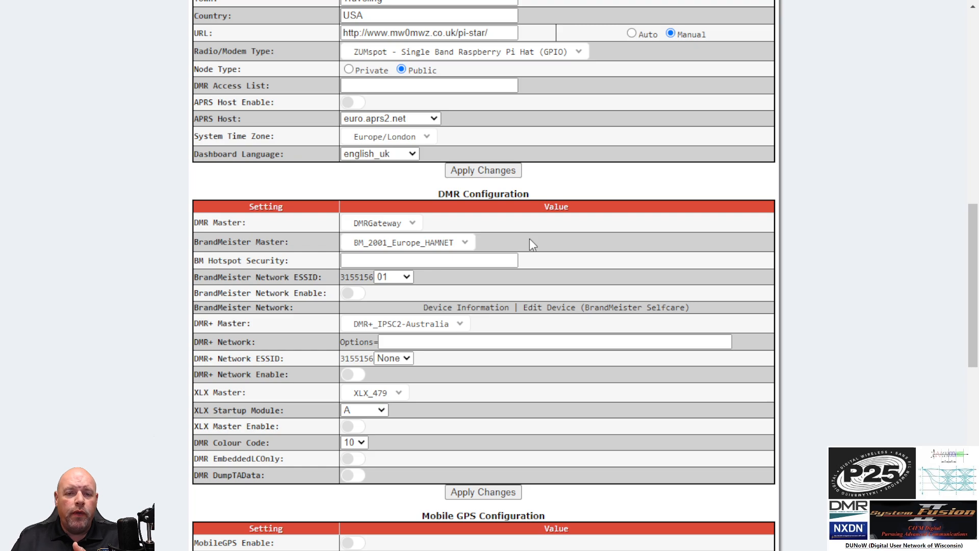
Step: Browse the available DMR Master servers, including the BM and DMR+ entries, and close the list without changing the selection
click(414, 225)
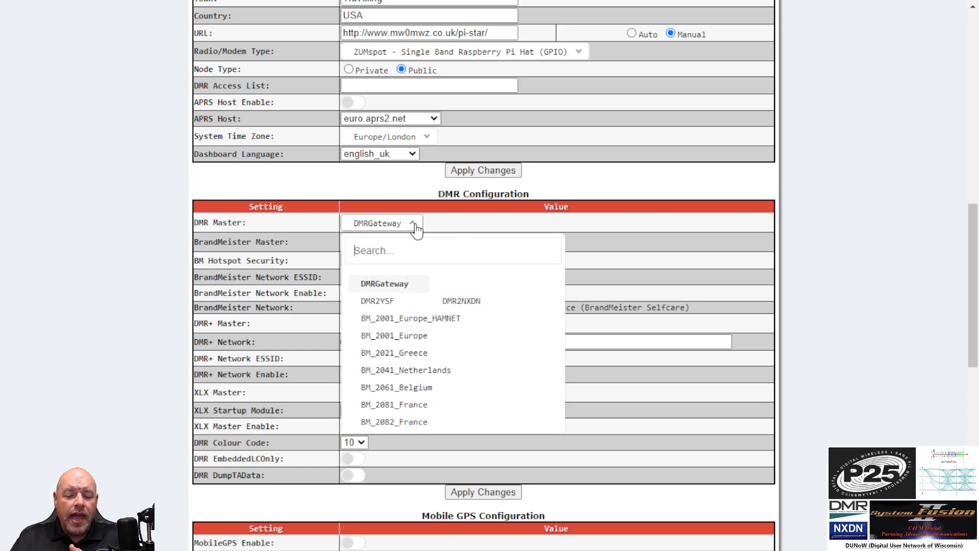
scroll(421, 336, down, 6)
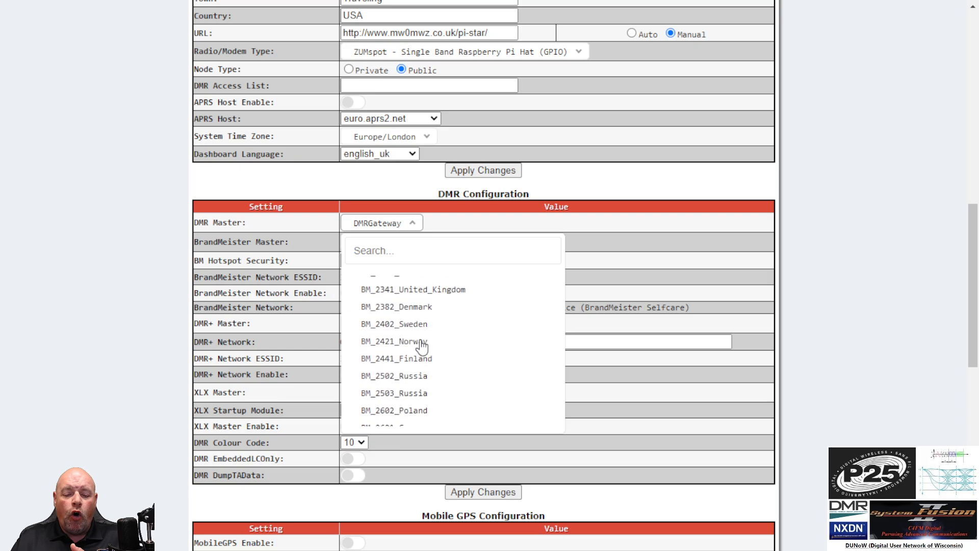
scroll(422, 345, up, 6)
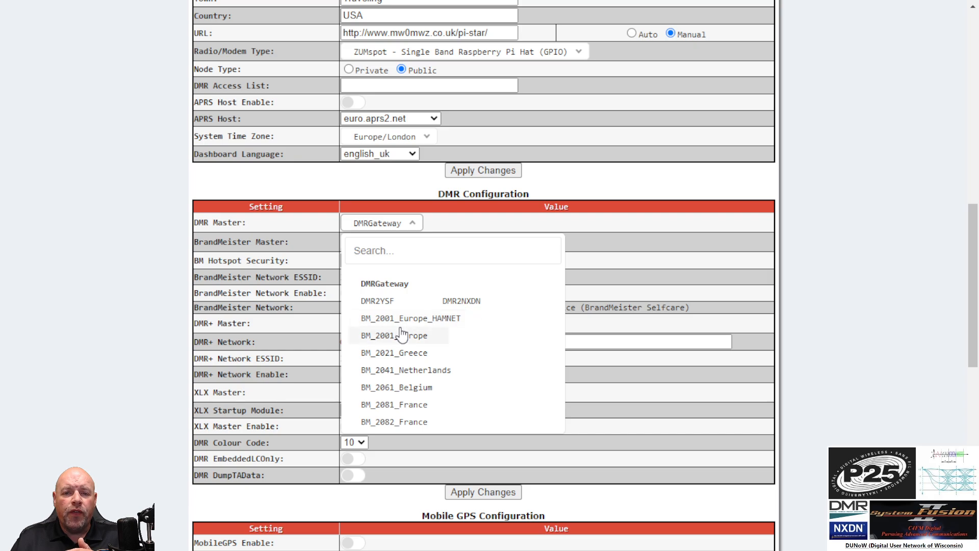
scroll(402, 334, down, 15)
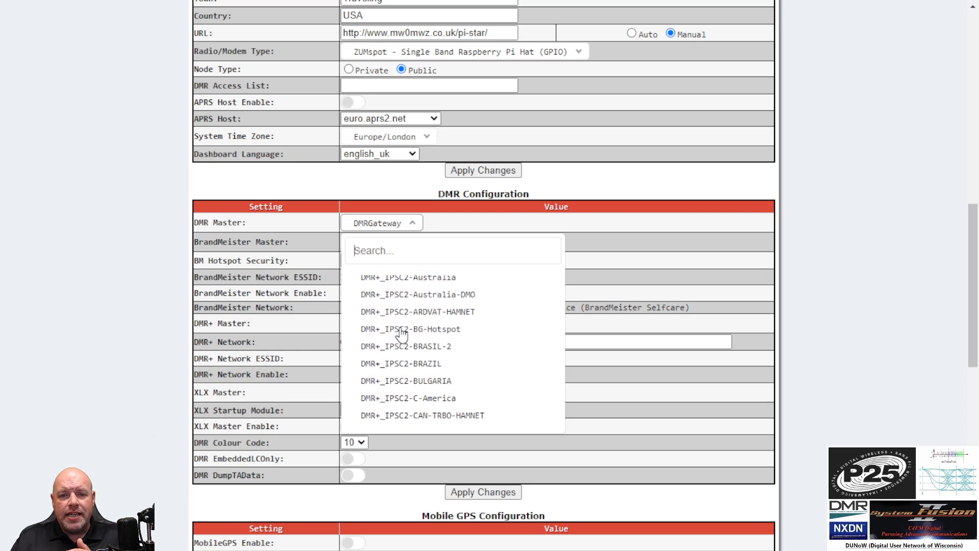
scroll(401, 335, down, 5)
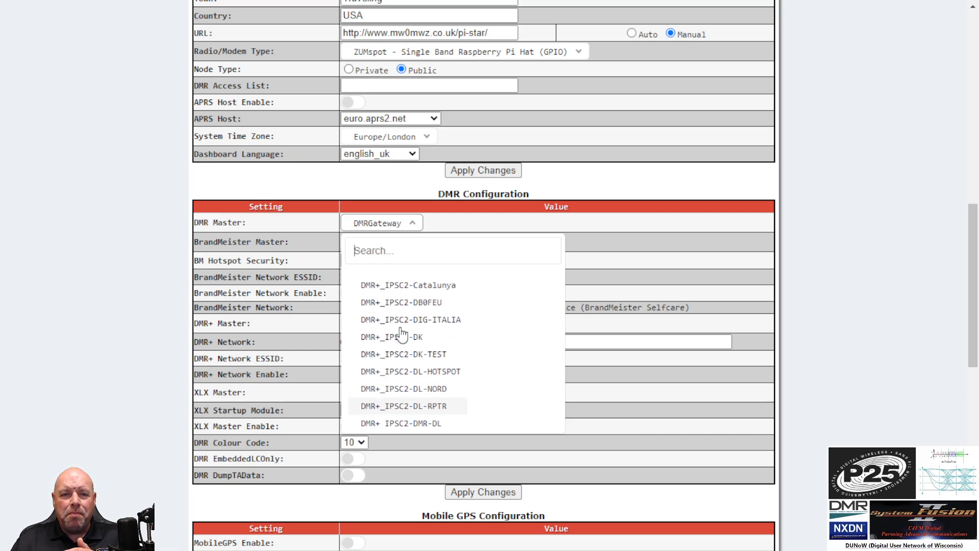
scroll(402, 335, up, 5)
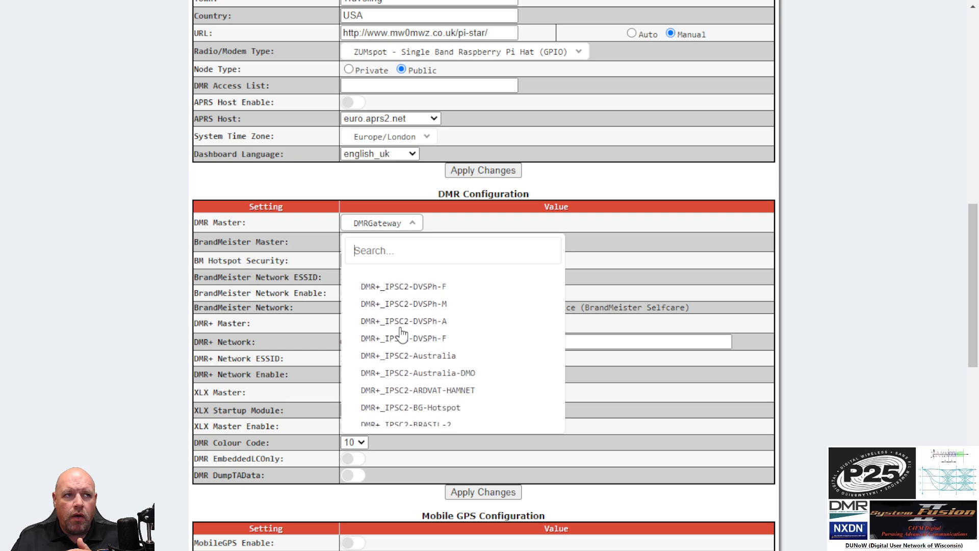
scroll(402, 334, down, 10)
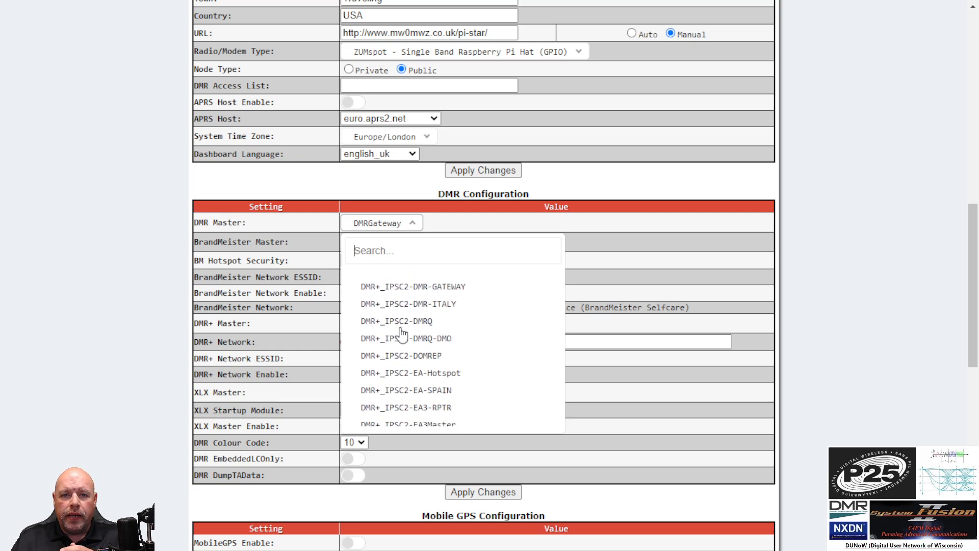
scroll(402, 334, up, 15)
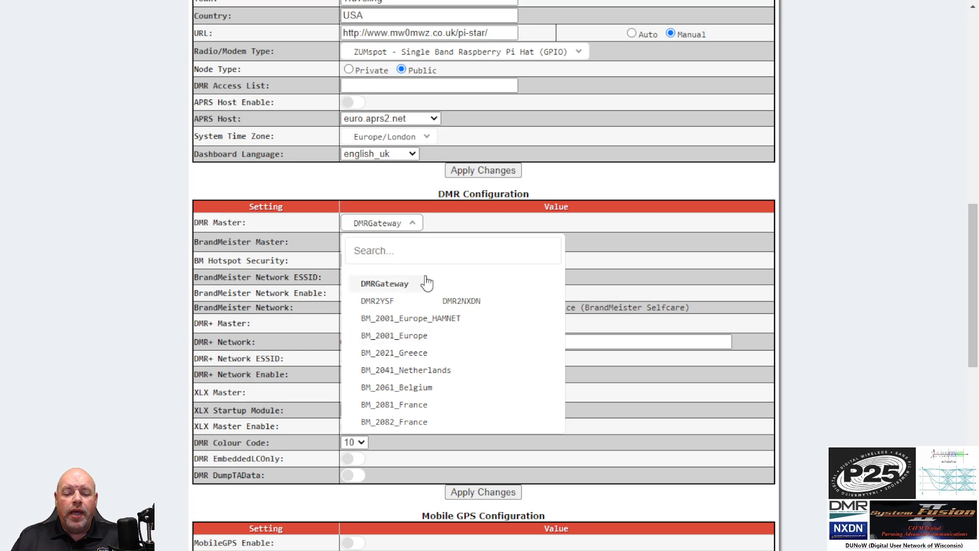
scroll(399, 306, down, 15)
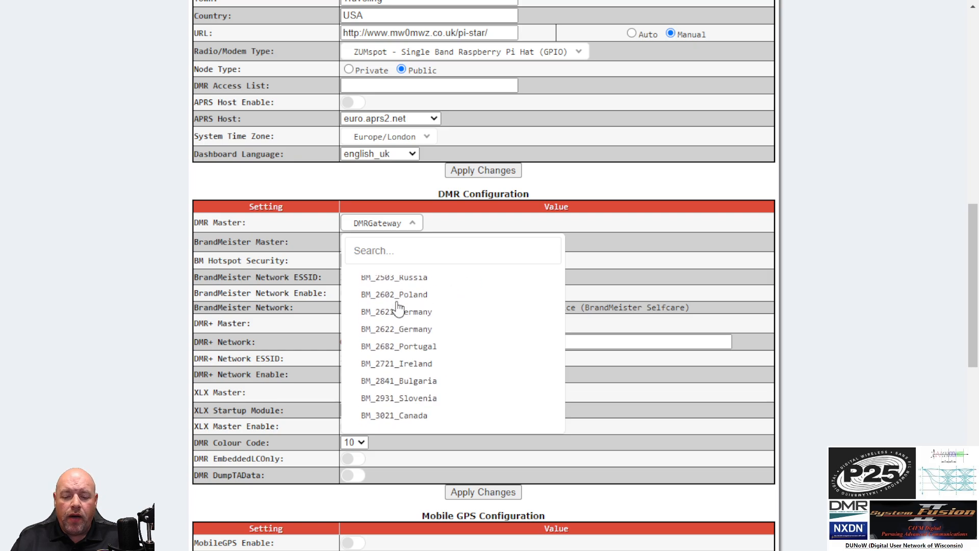
scroll(396, 308, up, 15)
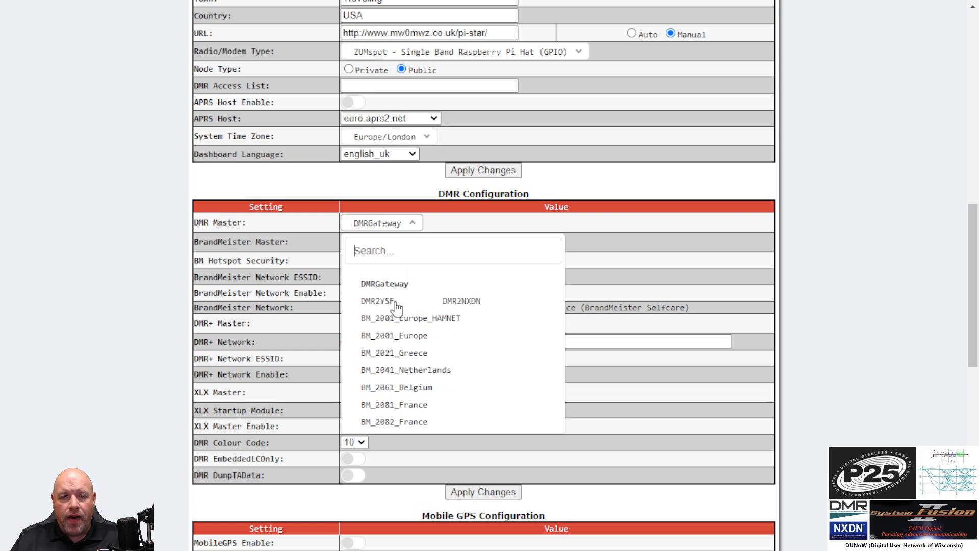
click(398, 253)
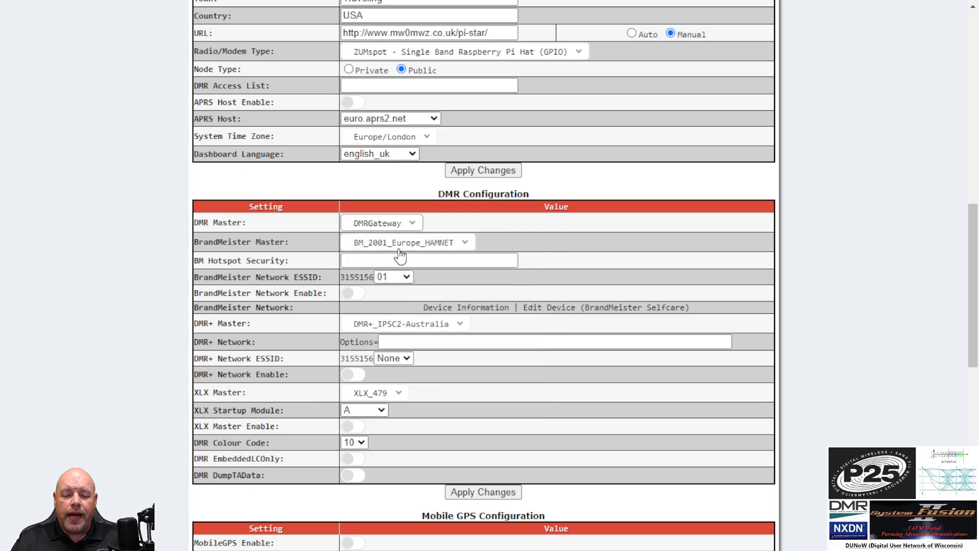
Step: Search the DMR Master servers for "FD_AmComm"
click(400, 224)
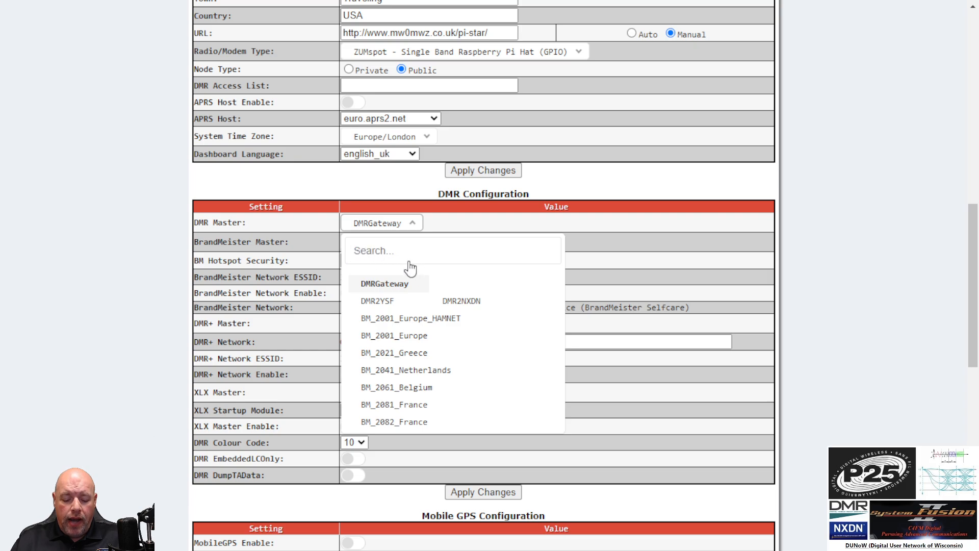
text(FD)
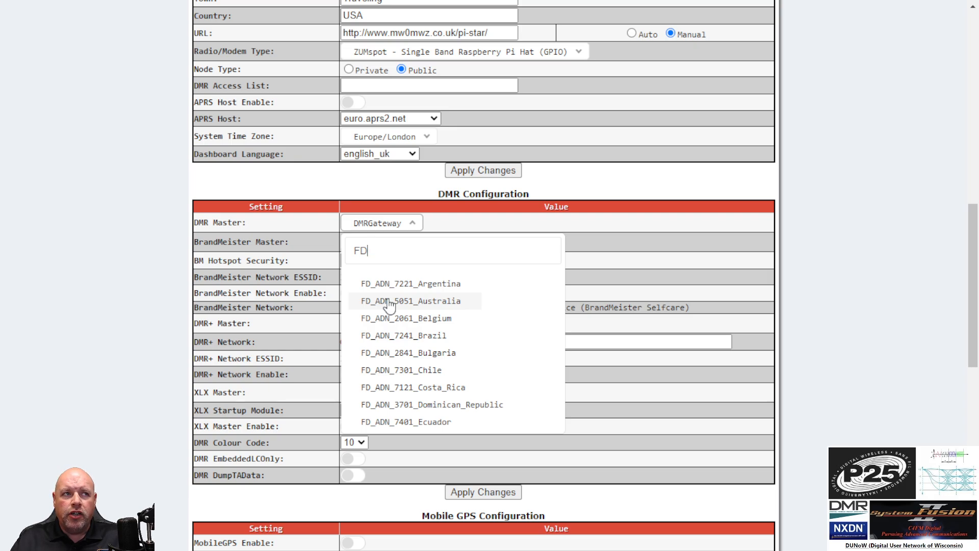
text(_A)
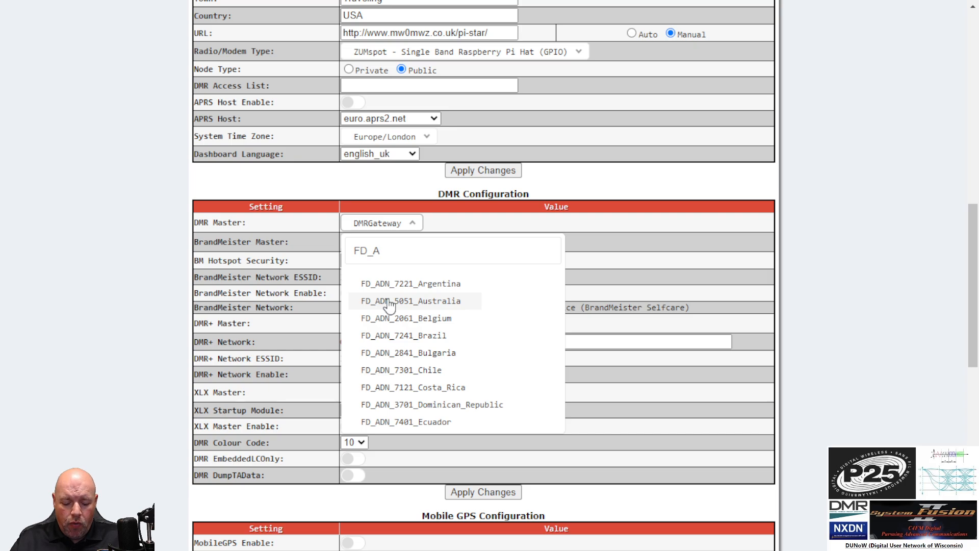
text(mComm)
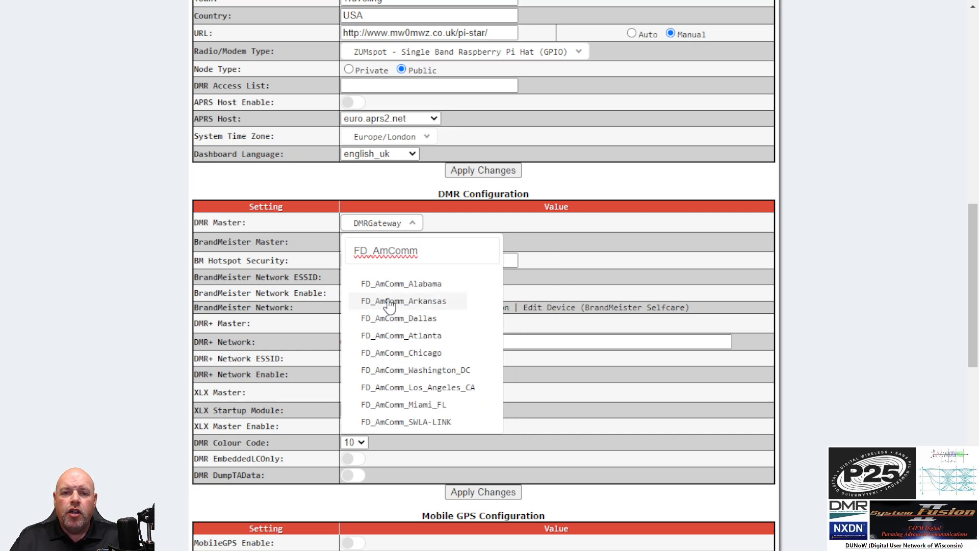
Step: Broaden the DMR Master search to "FD" and look through the FD_ADN and FD_AmComm servers
key(BackSpace)
key(BackSpace)
key(BackSpace)
key(BackSpace)
key(BackSpace)
key(BackSpace)
key(BackSpace)
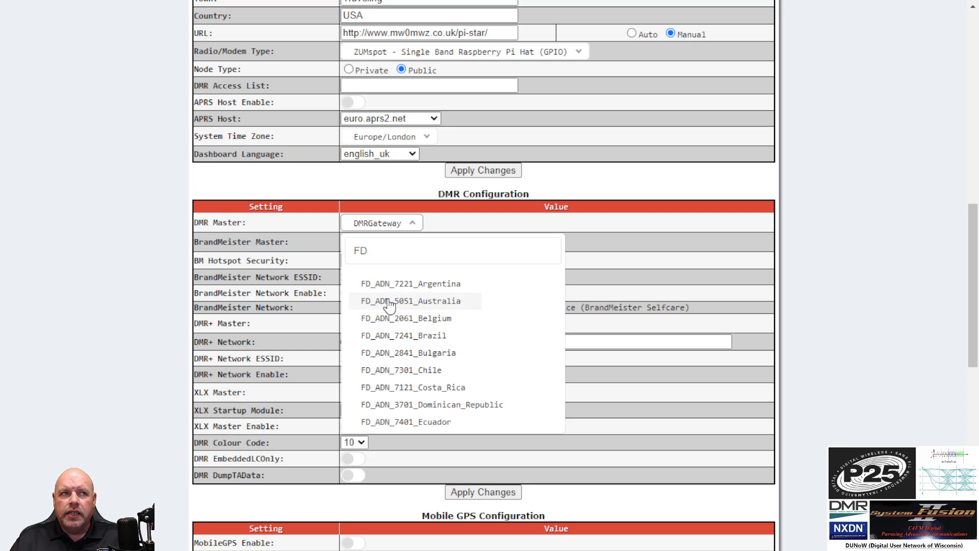
scroll(390, 306, down, 5)
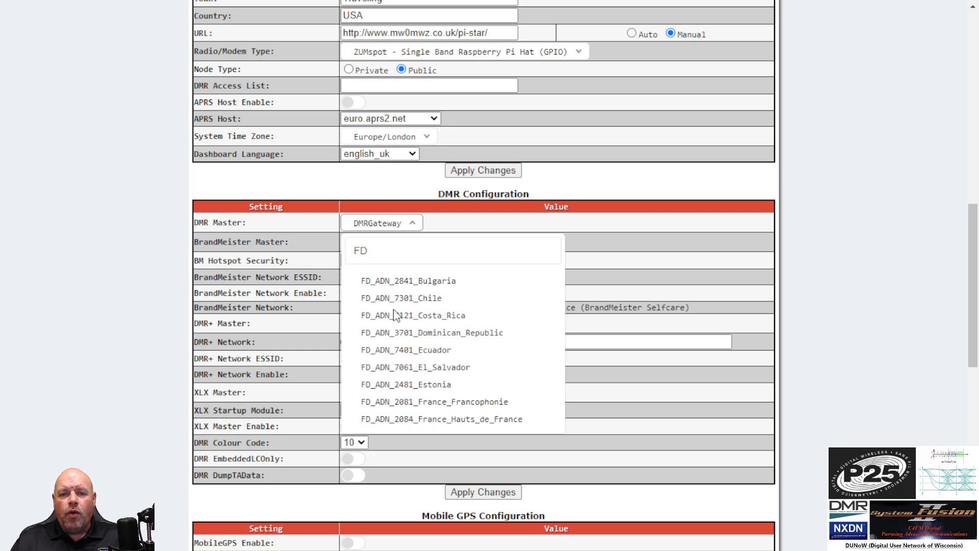
scroll(395, 316, down, 10)
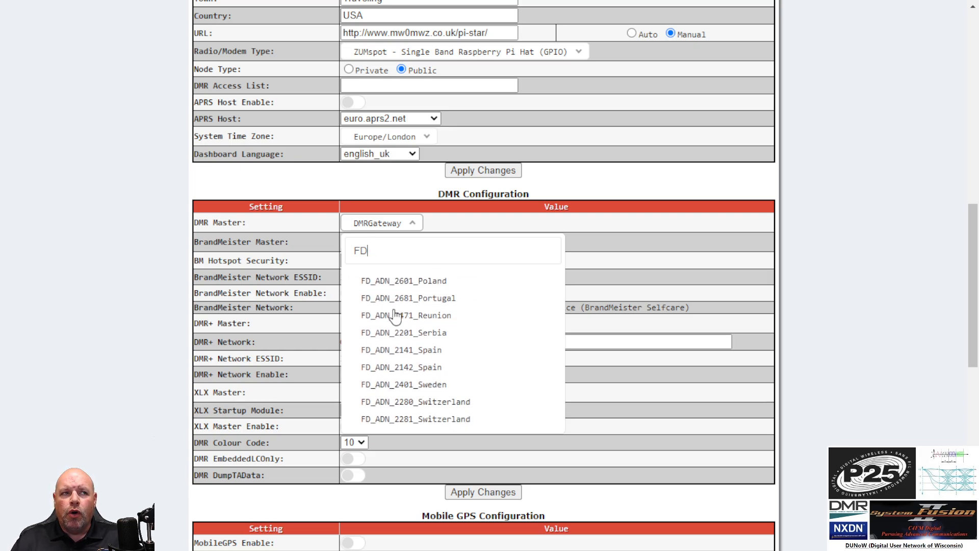
scroll(395, 316, down, 3)
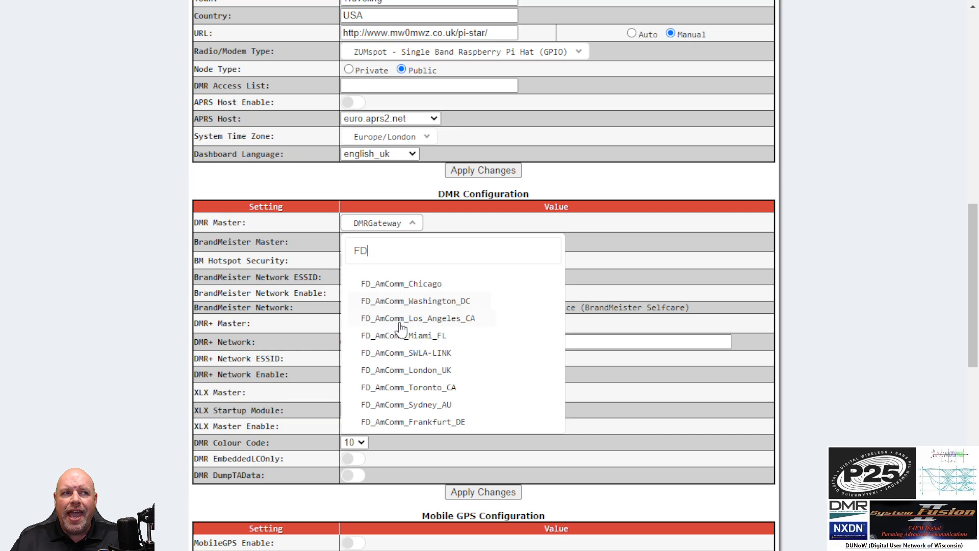
scroll(401, 334, up, 2)
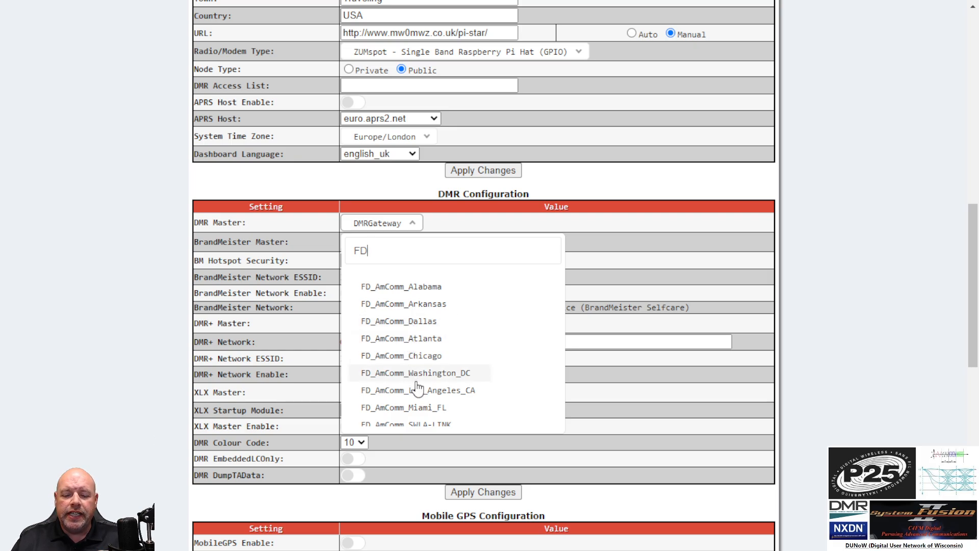
scroll(414, 390, down, 1)
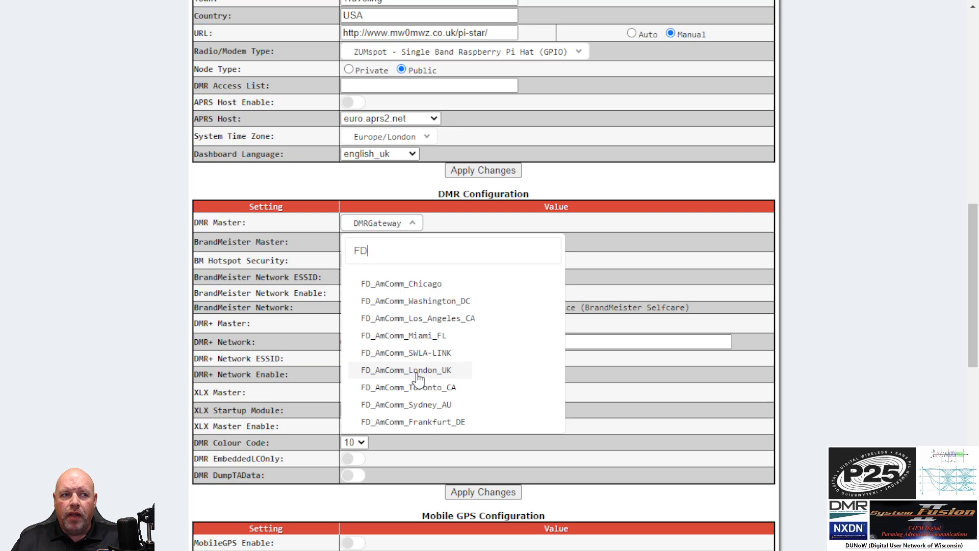
Step: Select FD_AmComm_Chicago as the DMR Master and apply the changes
scroll(417, 378, up, 1)
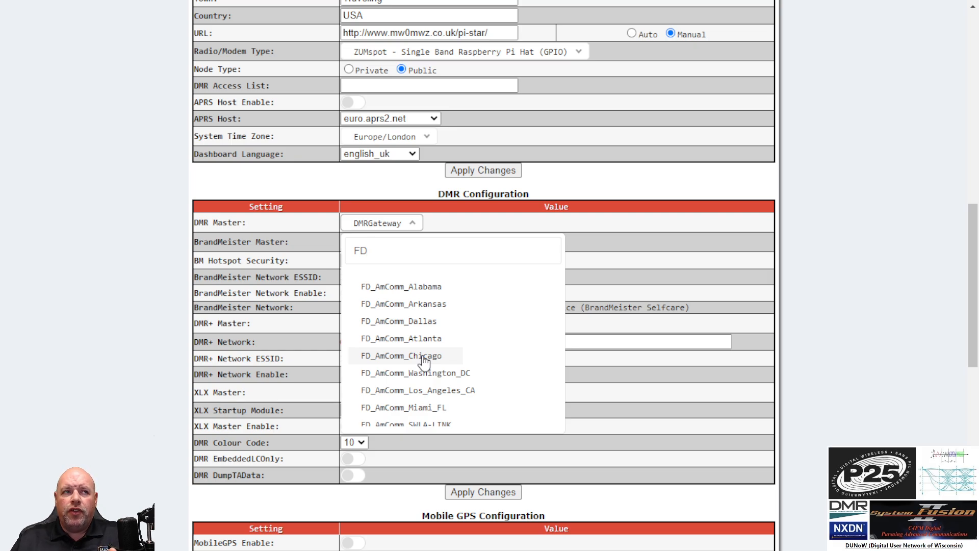
click(423, 355)
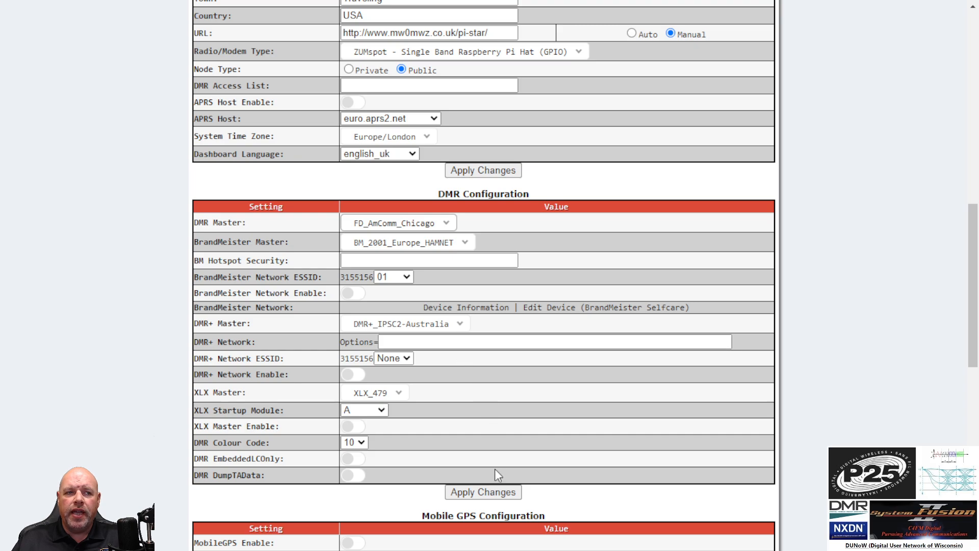
click(487, 490)
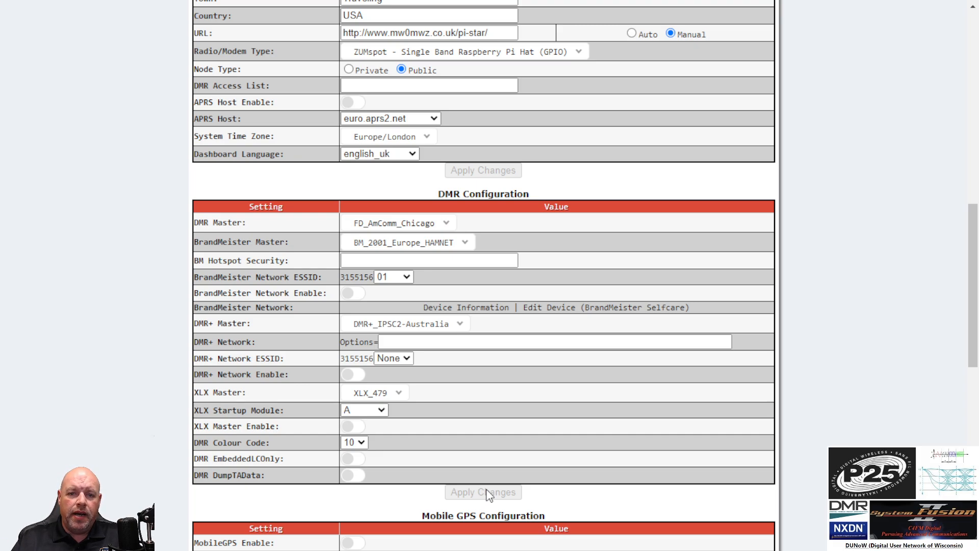
click(485, 492)
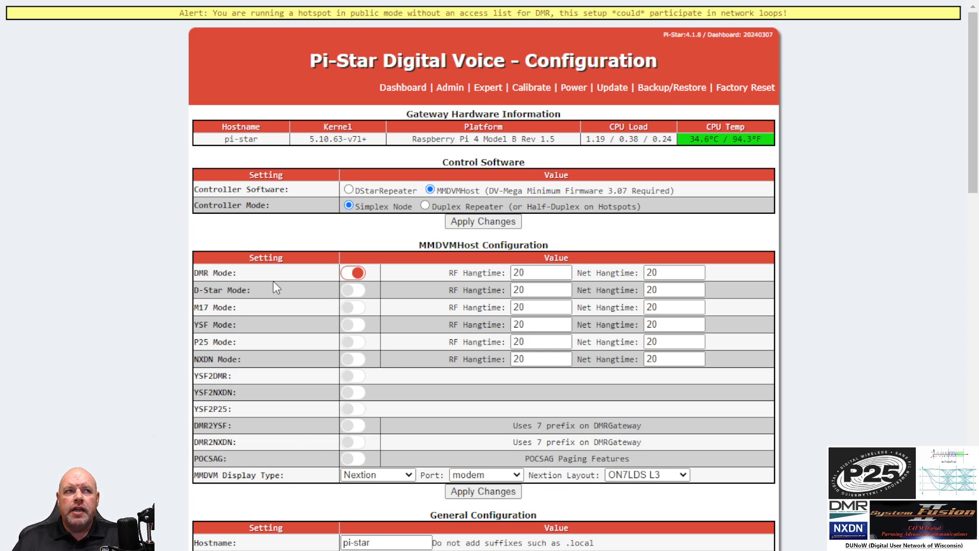
Step: Set the DMR ESSID suffix to 01 in the DMR Configuration
scroll(393, 279, down, 10)
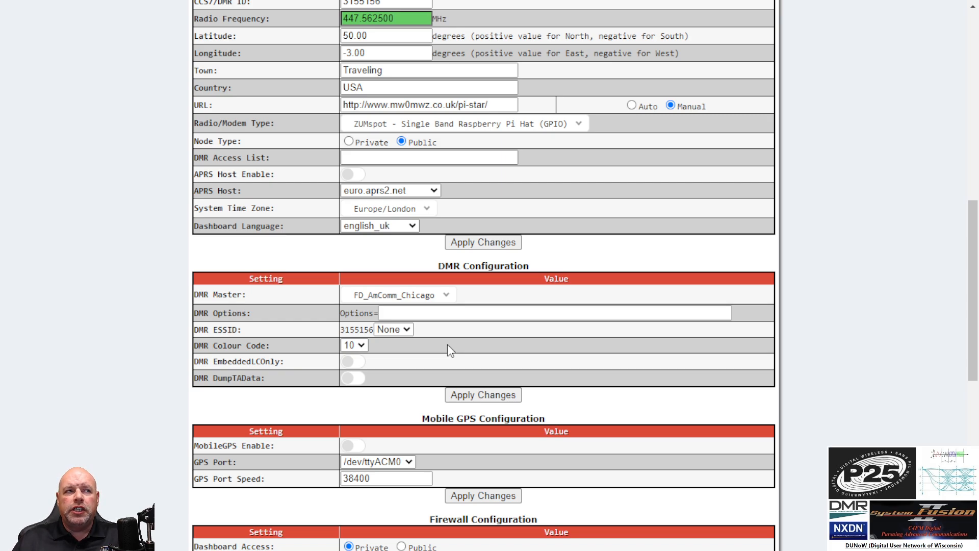
click(407, 331)
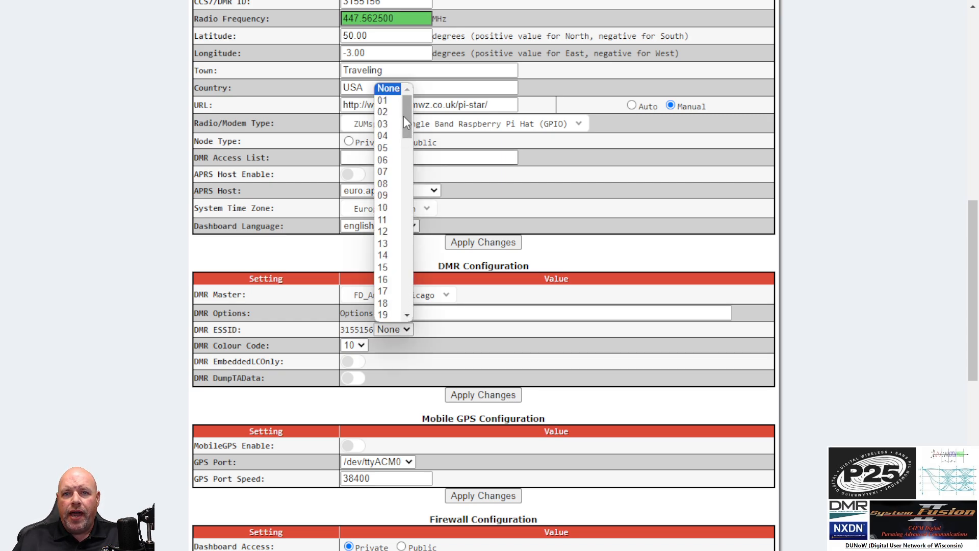
drag(403, 115, 423, 103)
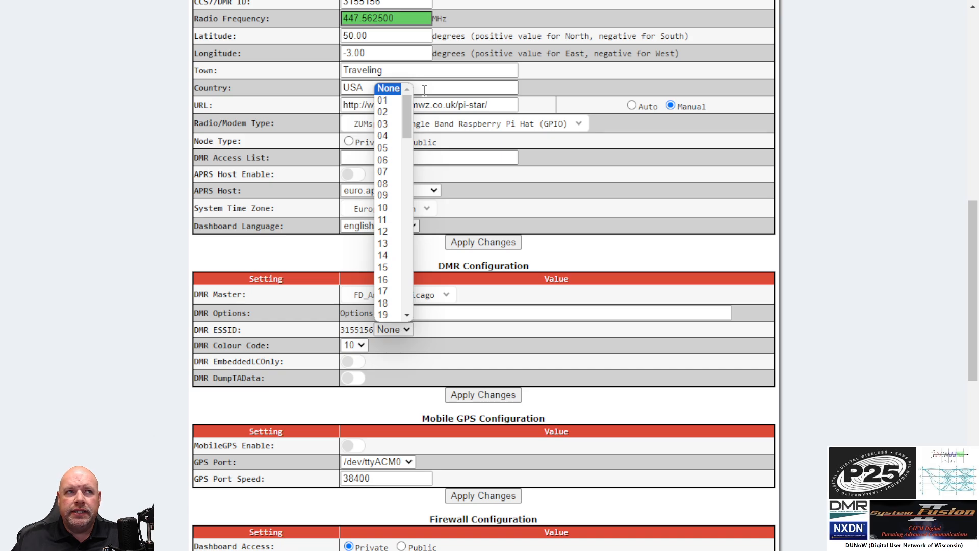
click(381, 99)
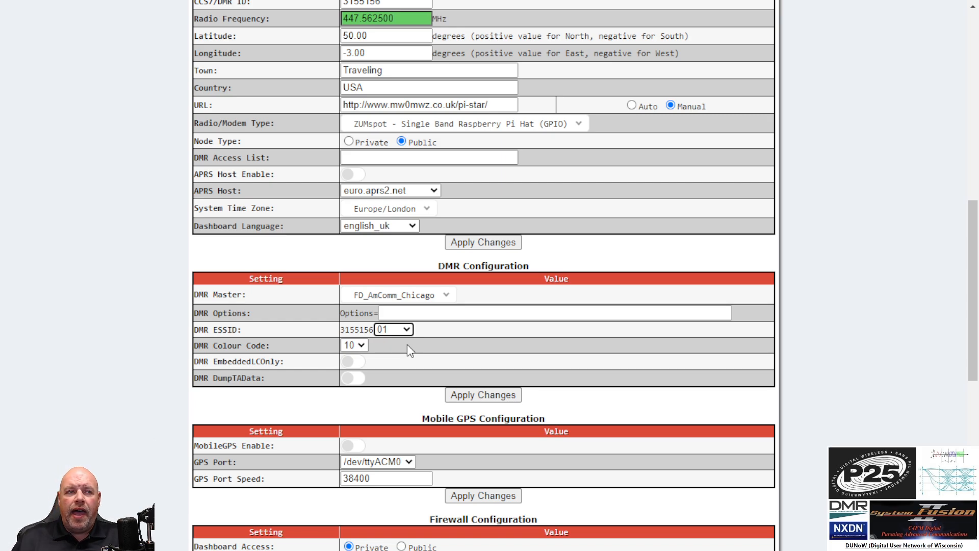
Step: Look through the DMR ESSID suffixes, try 25, and return the setting to 01
click(407, 329)
scroll(407, 285, down, 5)
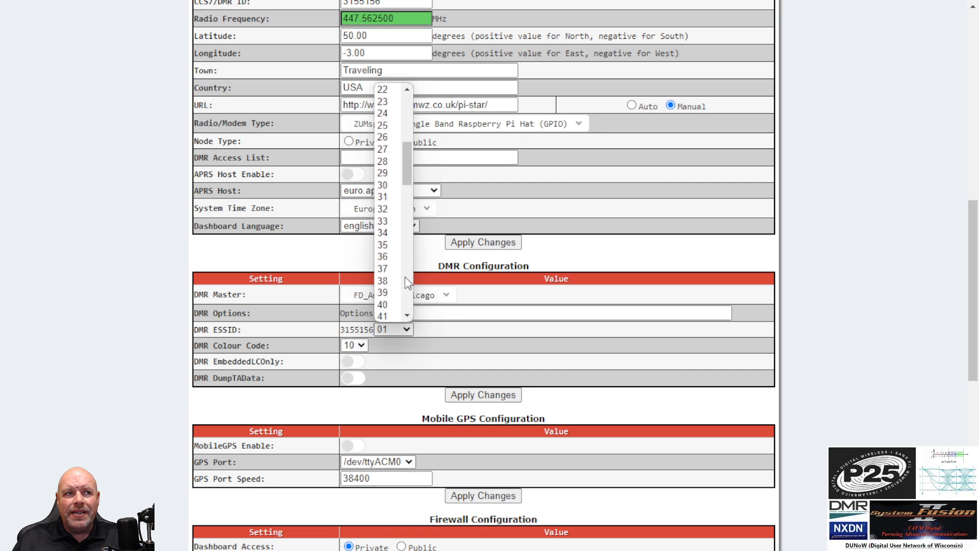
scroll(395, 265, down, 4)
scroll(393, 286, up, 10)
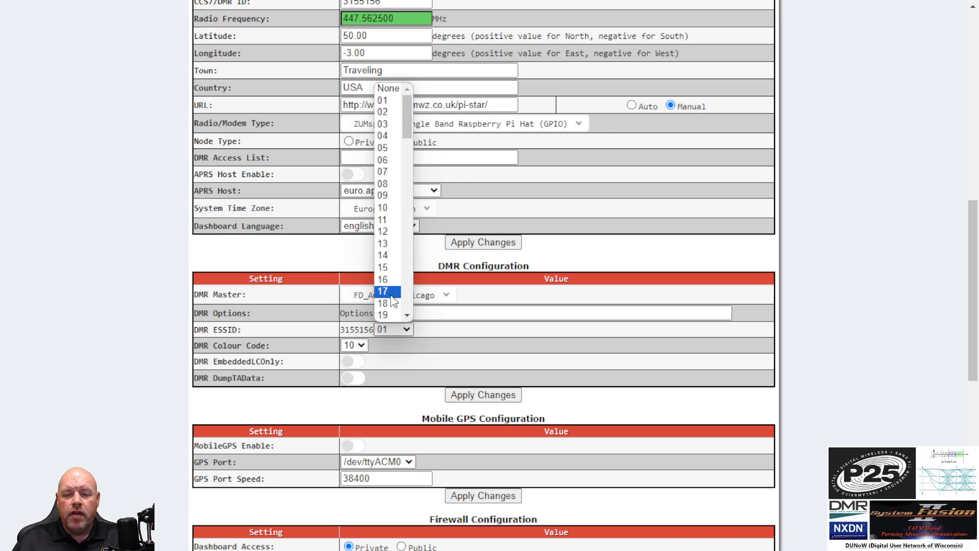
scroll(392, 296, down, 5)
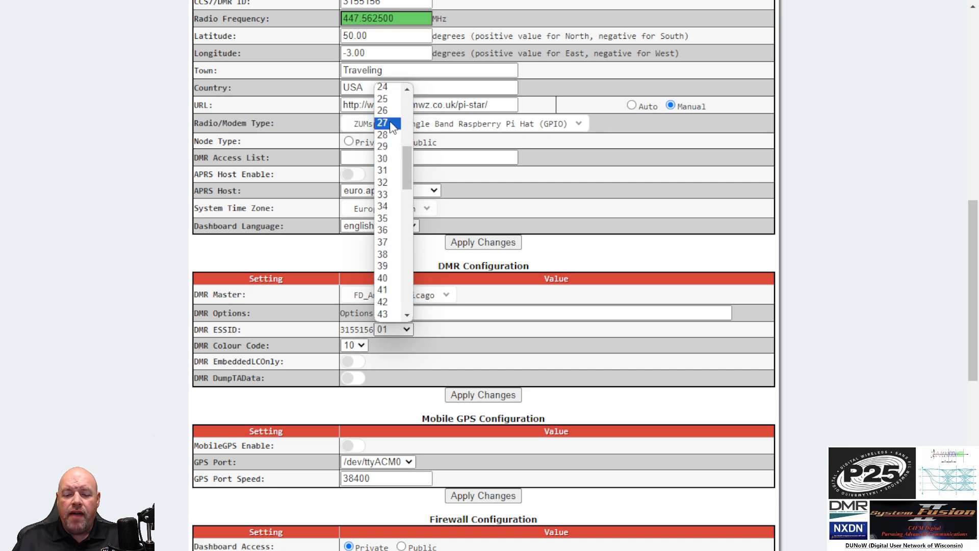
click(388, 99)
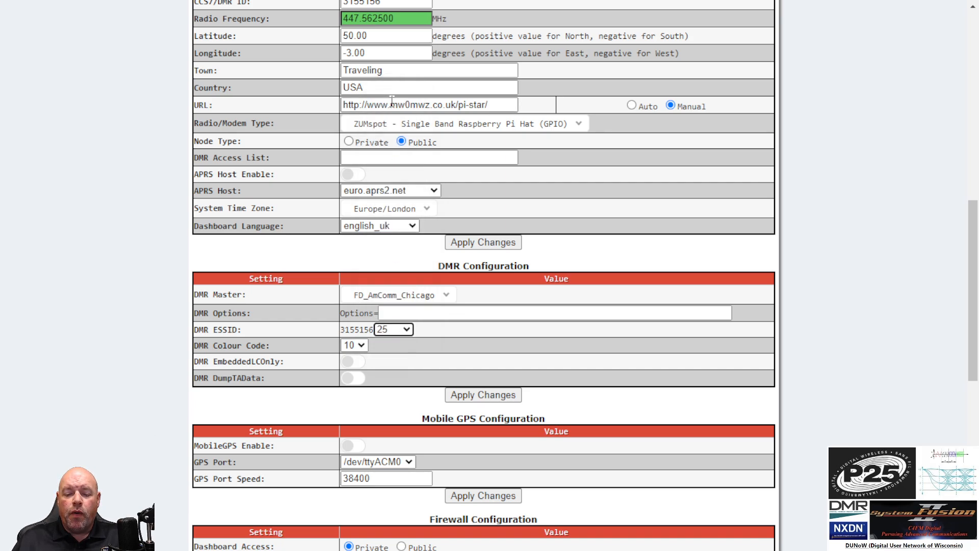
click(406, 329)
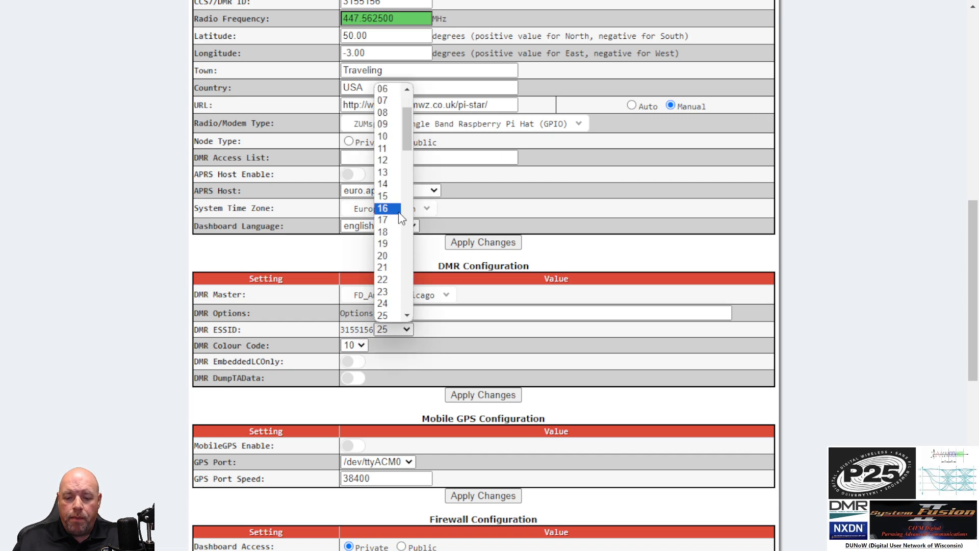
scroll(398, 212, up, 2)
click(394, 100)
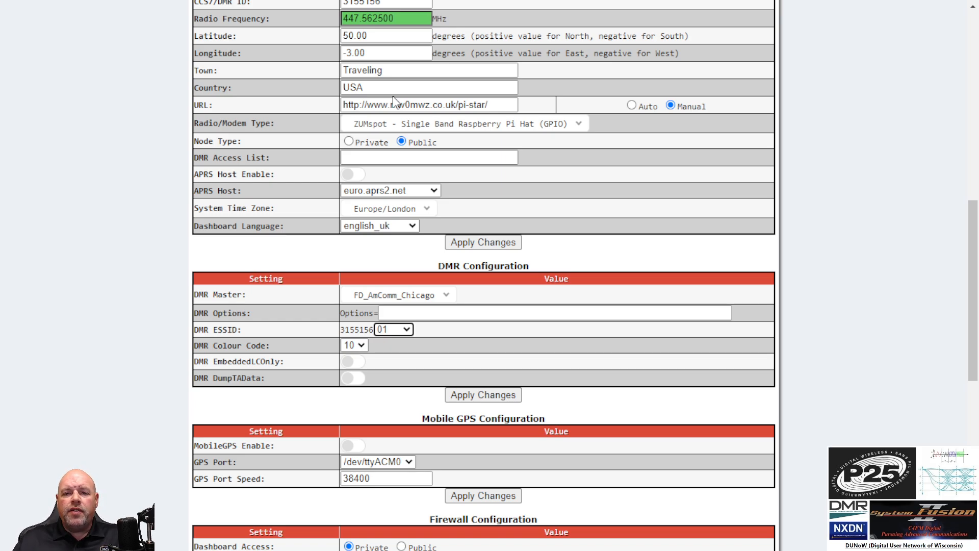
Step: Set the DMR Colour Code to 1, leave the DMR Options blank, and apply the DMR Configuration changes
click(365, 349)
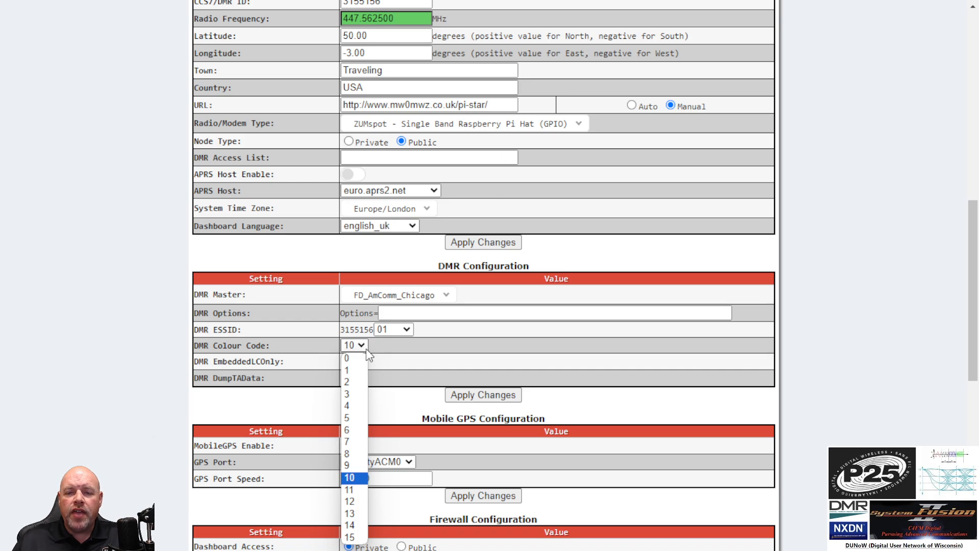
click(346, 370)
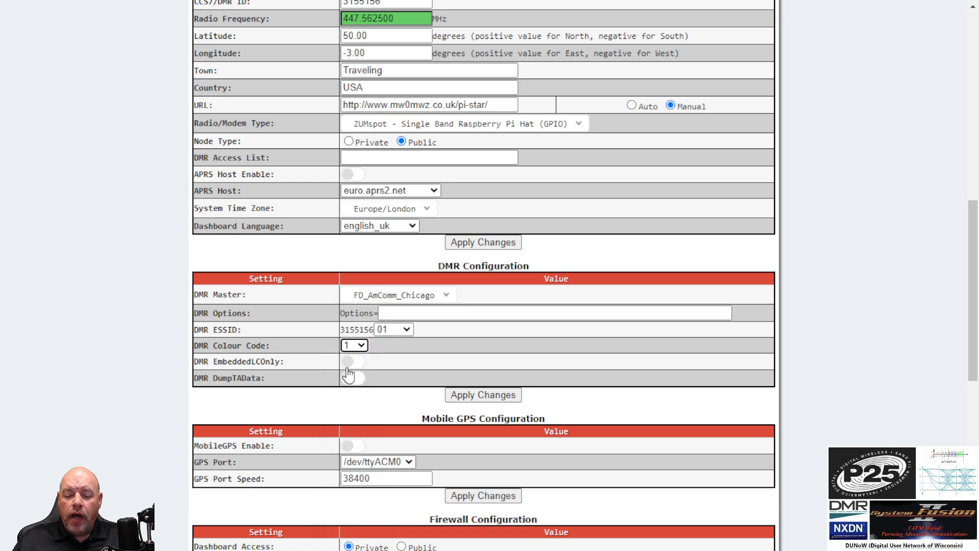
click(352, 346)
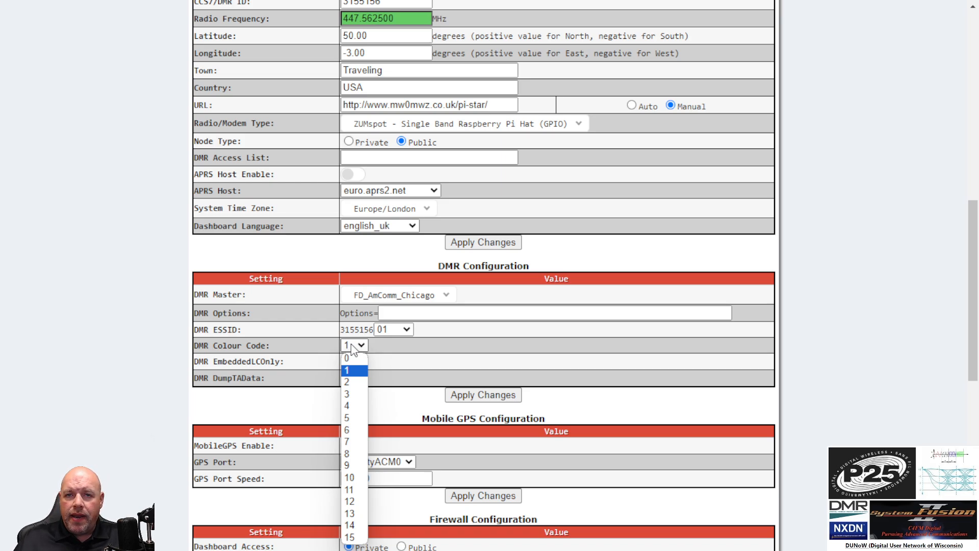
click(356, 373)
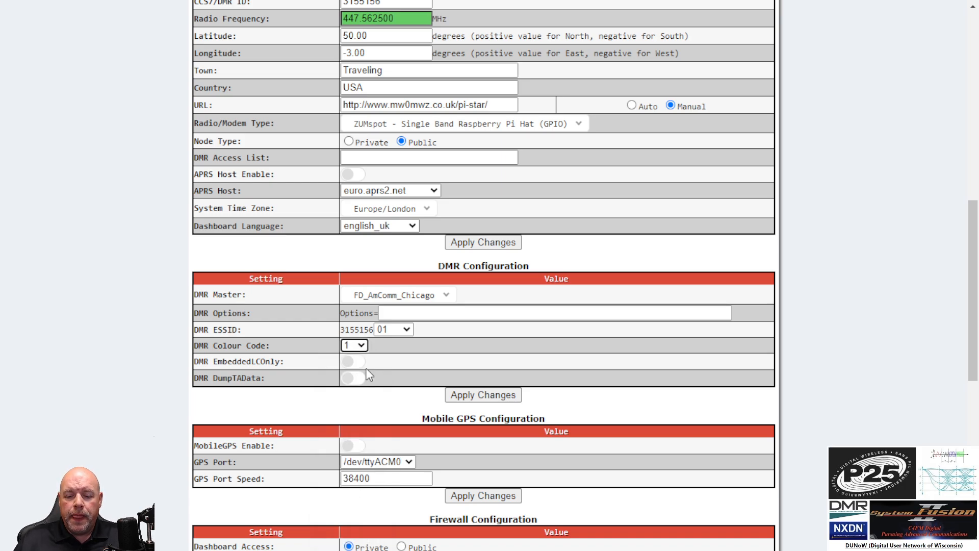
click(455, 313)
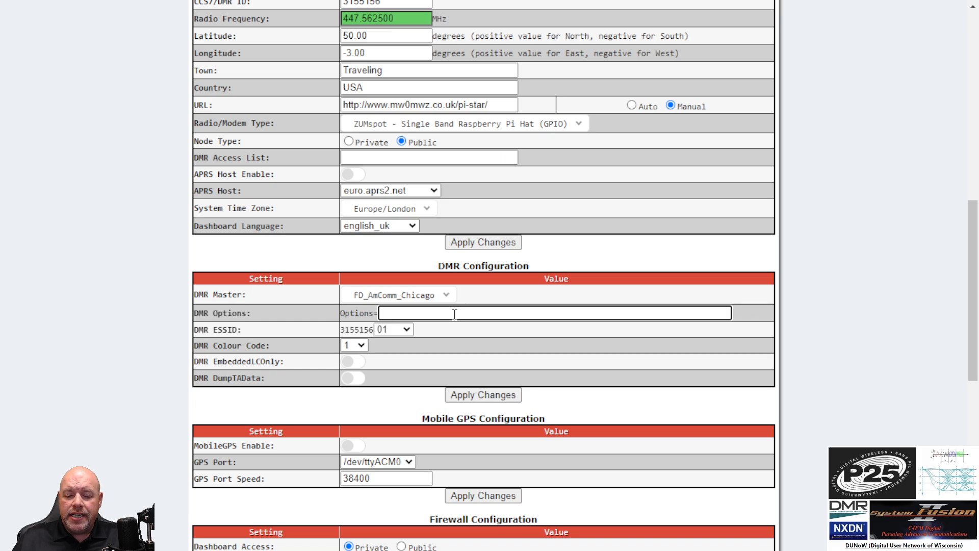
click(476, 397)
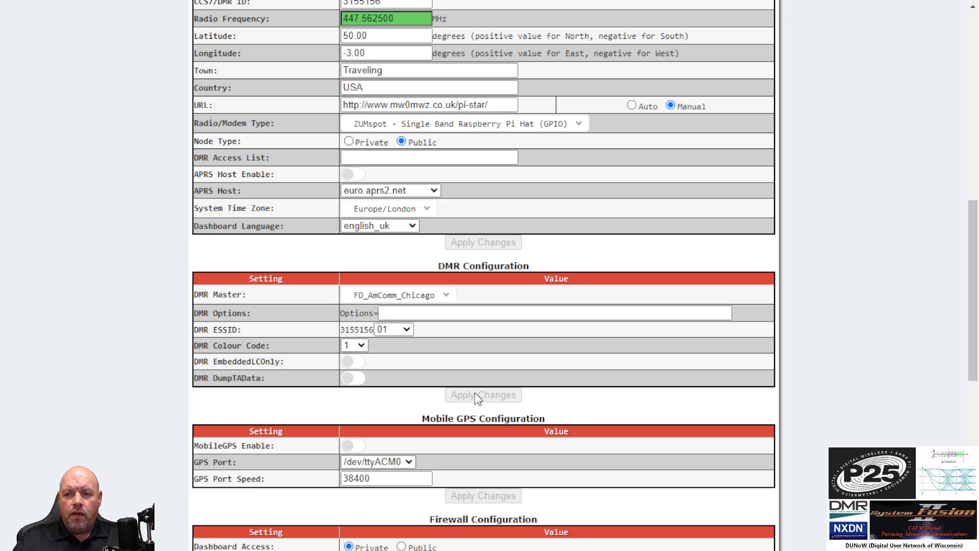
click(478, 395)
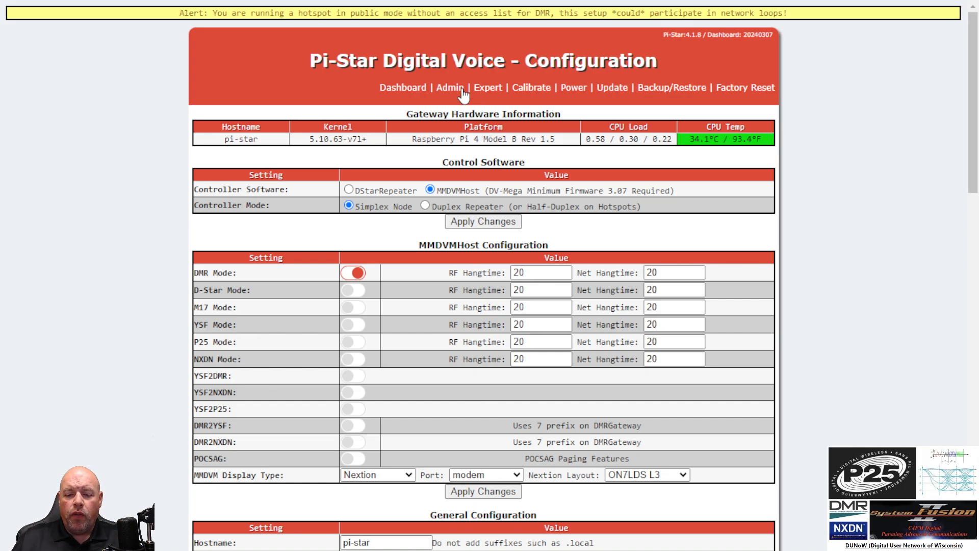
Step: Open the Pi-Star dashboard and check which DMR Master the hotspot is linked to
click(406, 89)
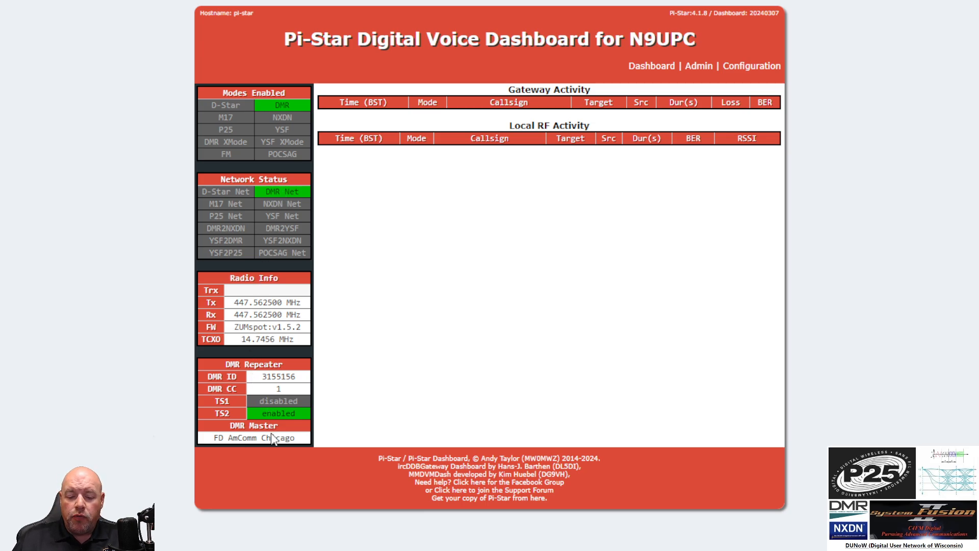
drag(211, 438, 300, 444)
click(305, 443)
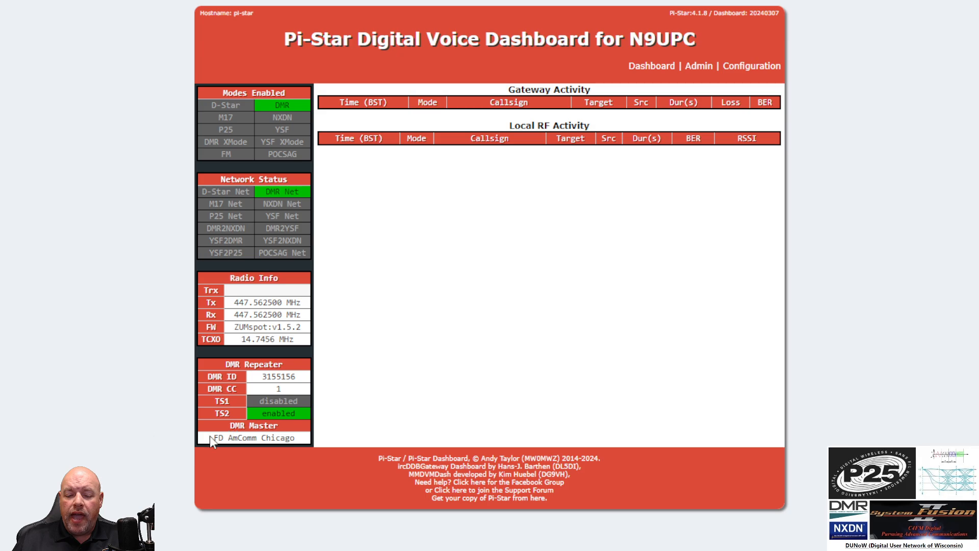
drag(212, 437, 306, 438)
click(306, 439)
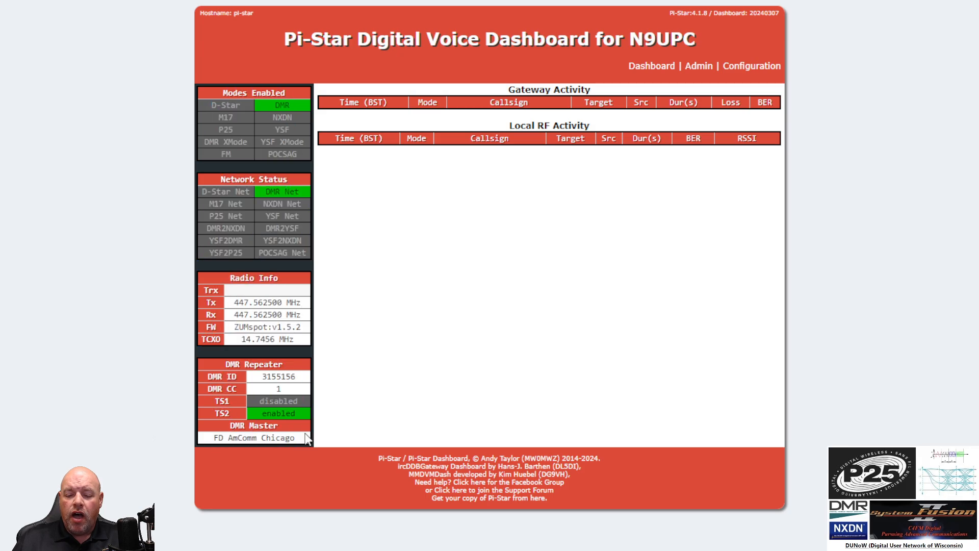